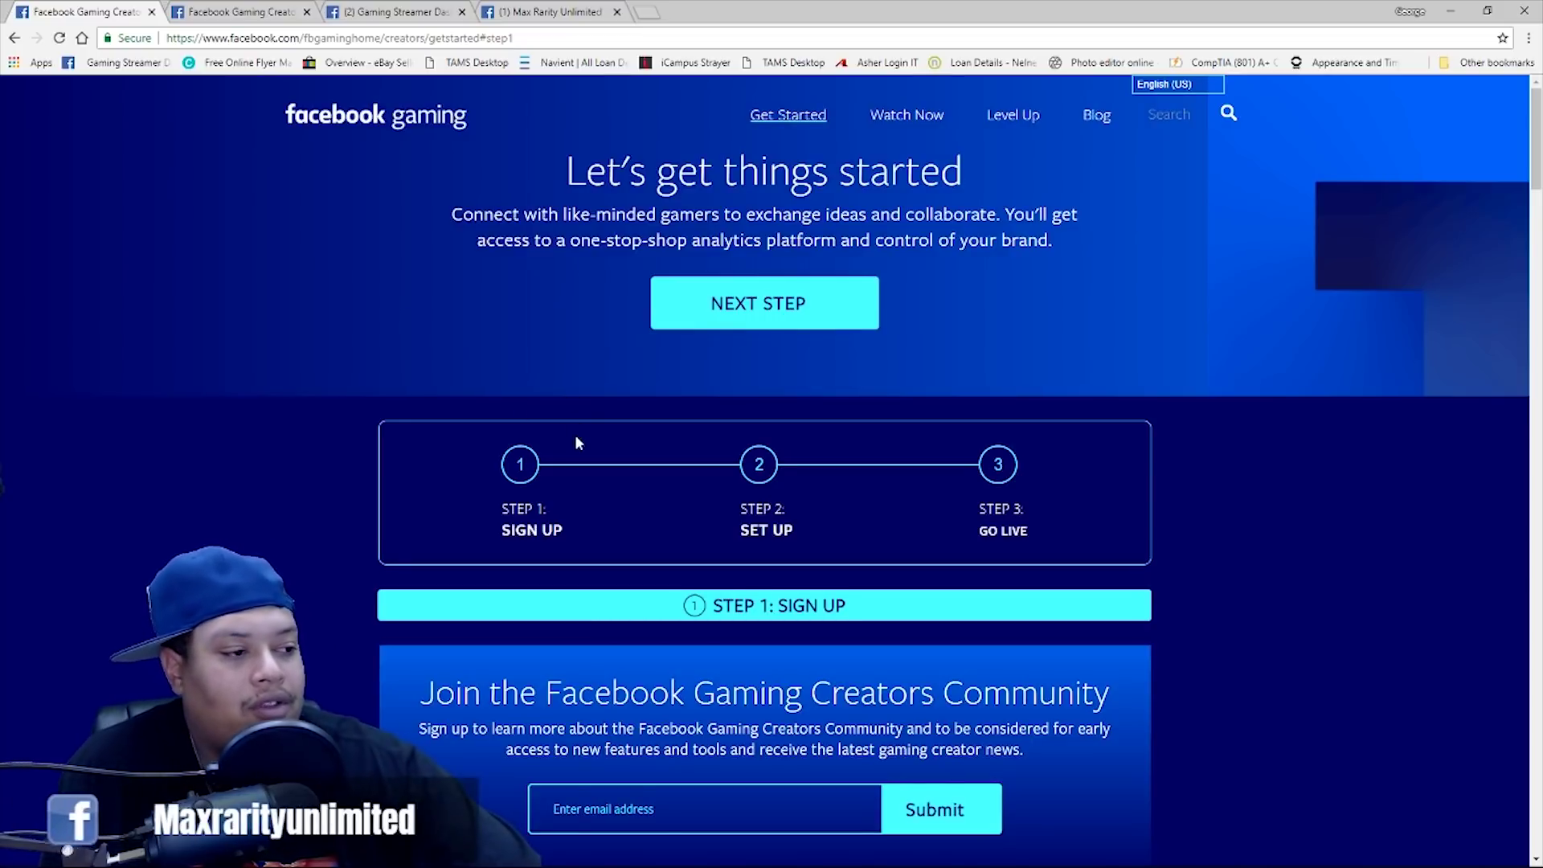
Step: Scroll through the current Facebook Gaming page to review its content
scroll(575, 443, "down", 3)
scroll(580, 442, "down", 3)
scroll(581, 422, "down", 1)
scroll(582, 426, "down", 5)
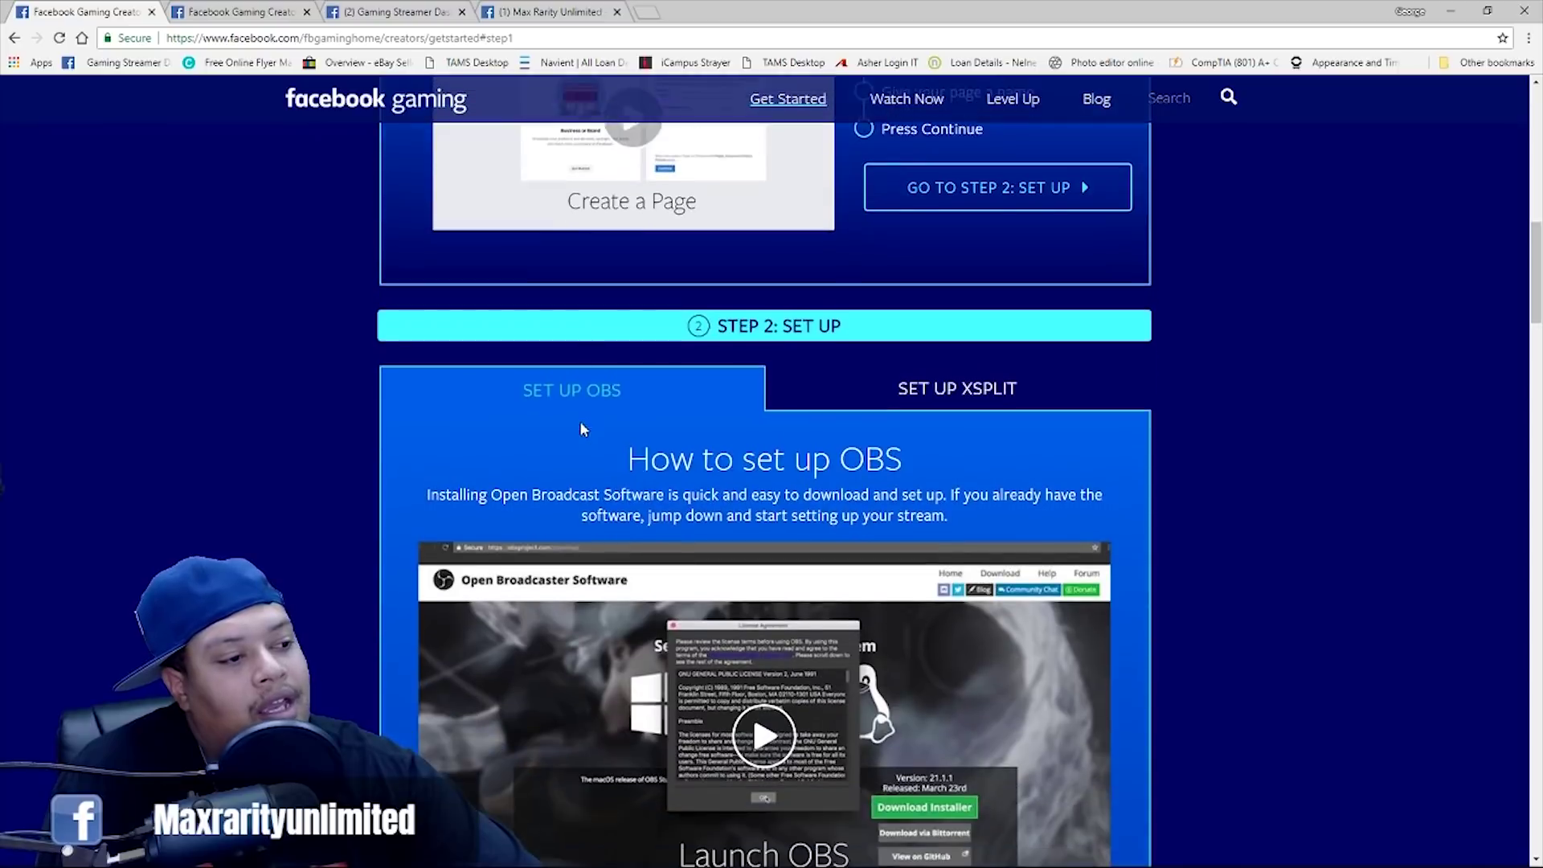
scroll(580, 421, "down", 8)
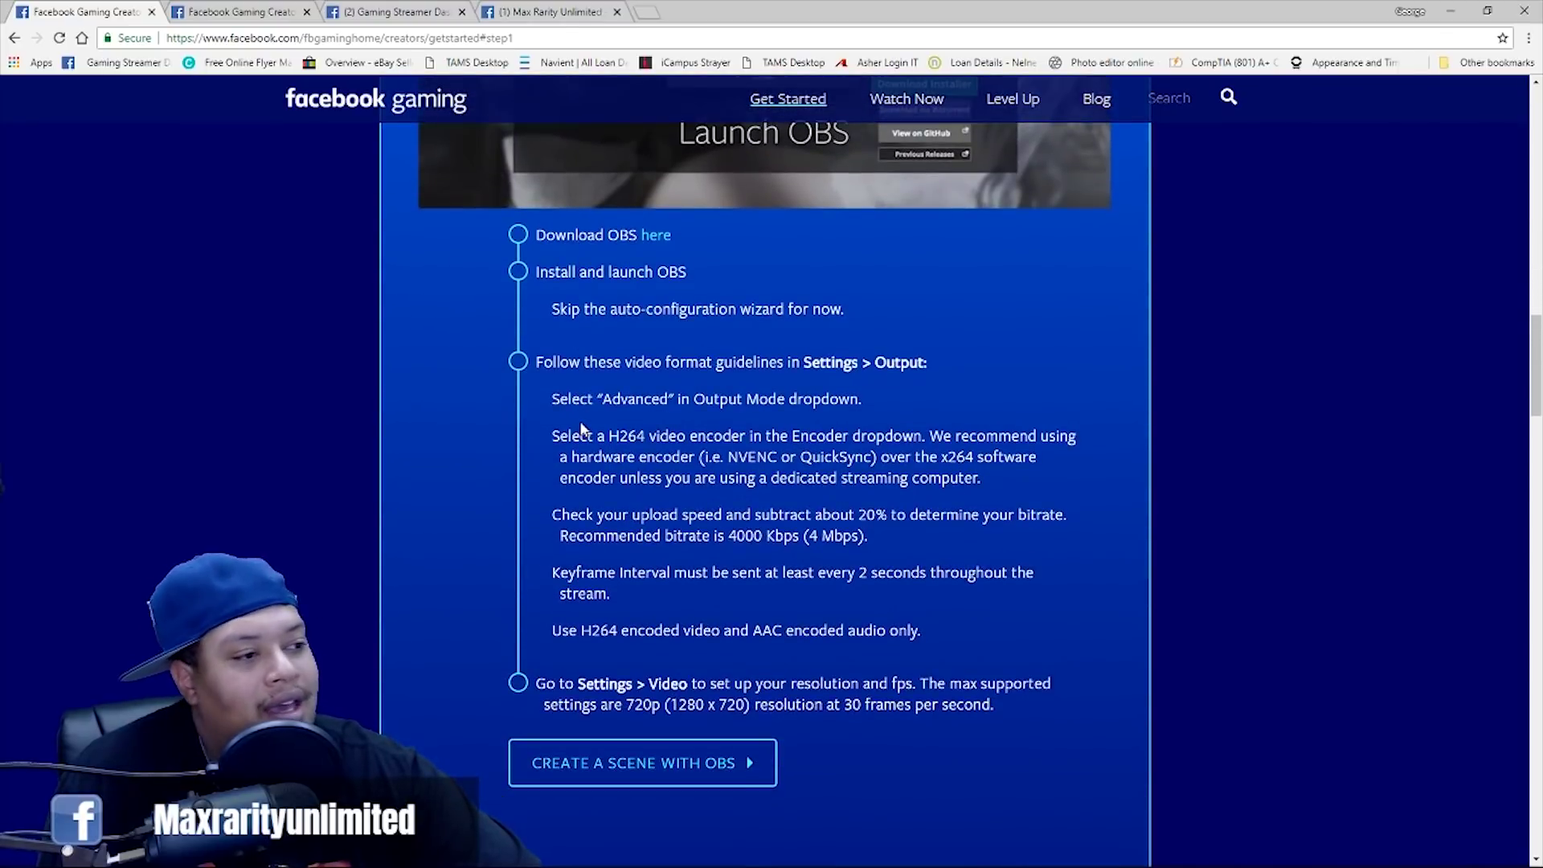
scroll(581, 430, "down", 8)
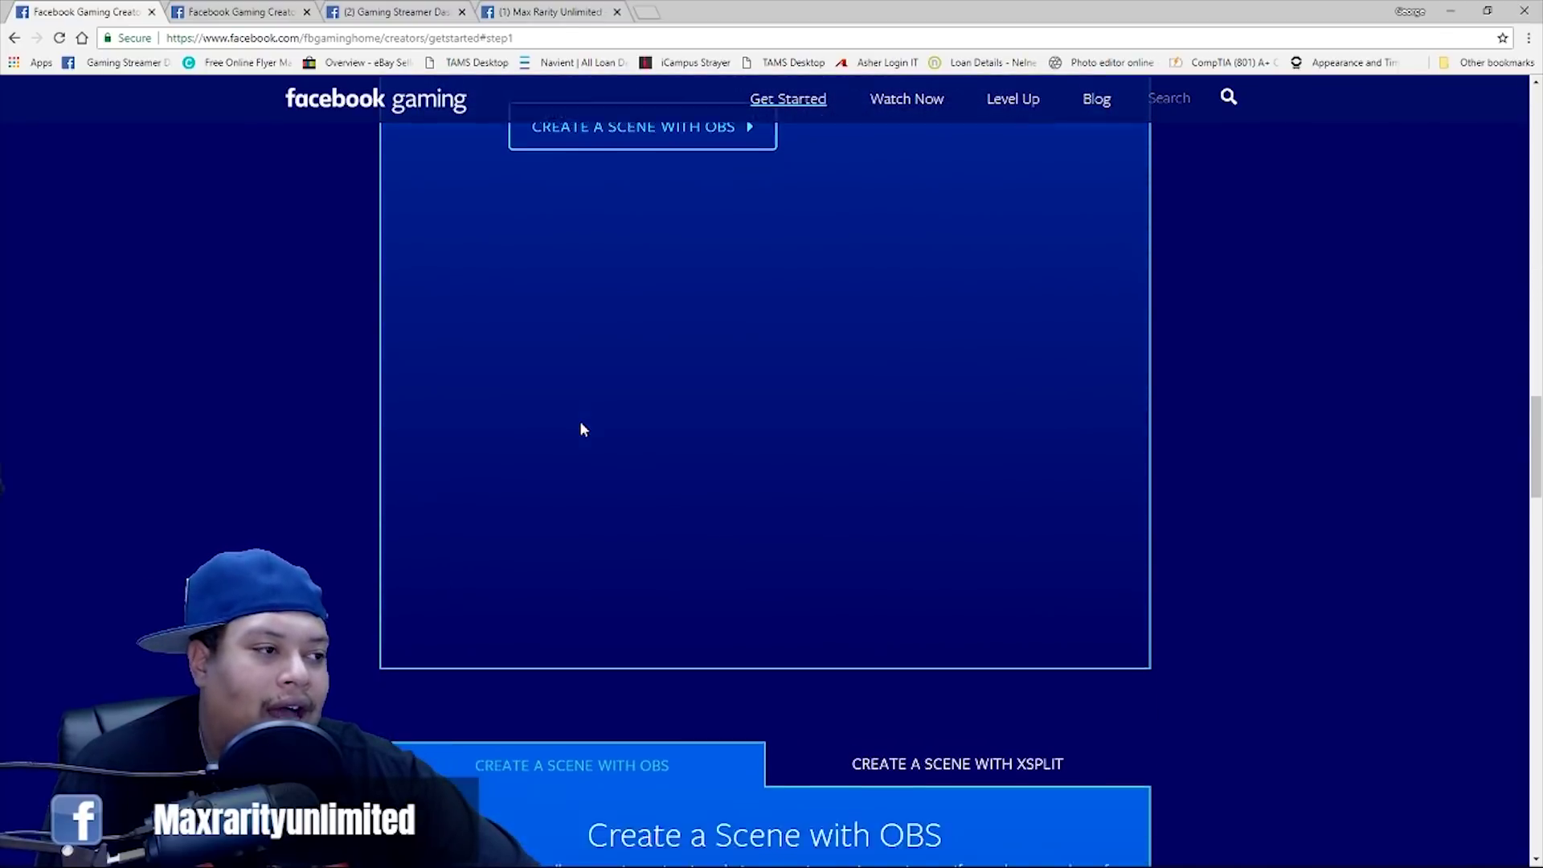
scroll(580, 430, "down", 12)
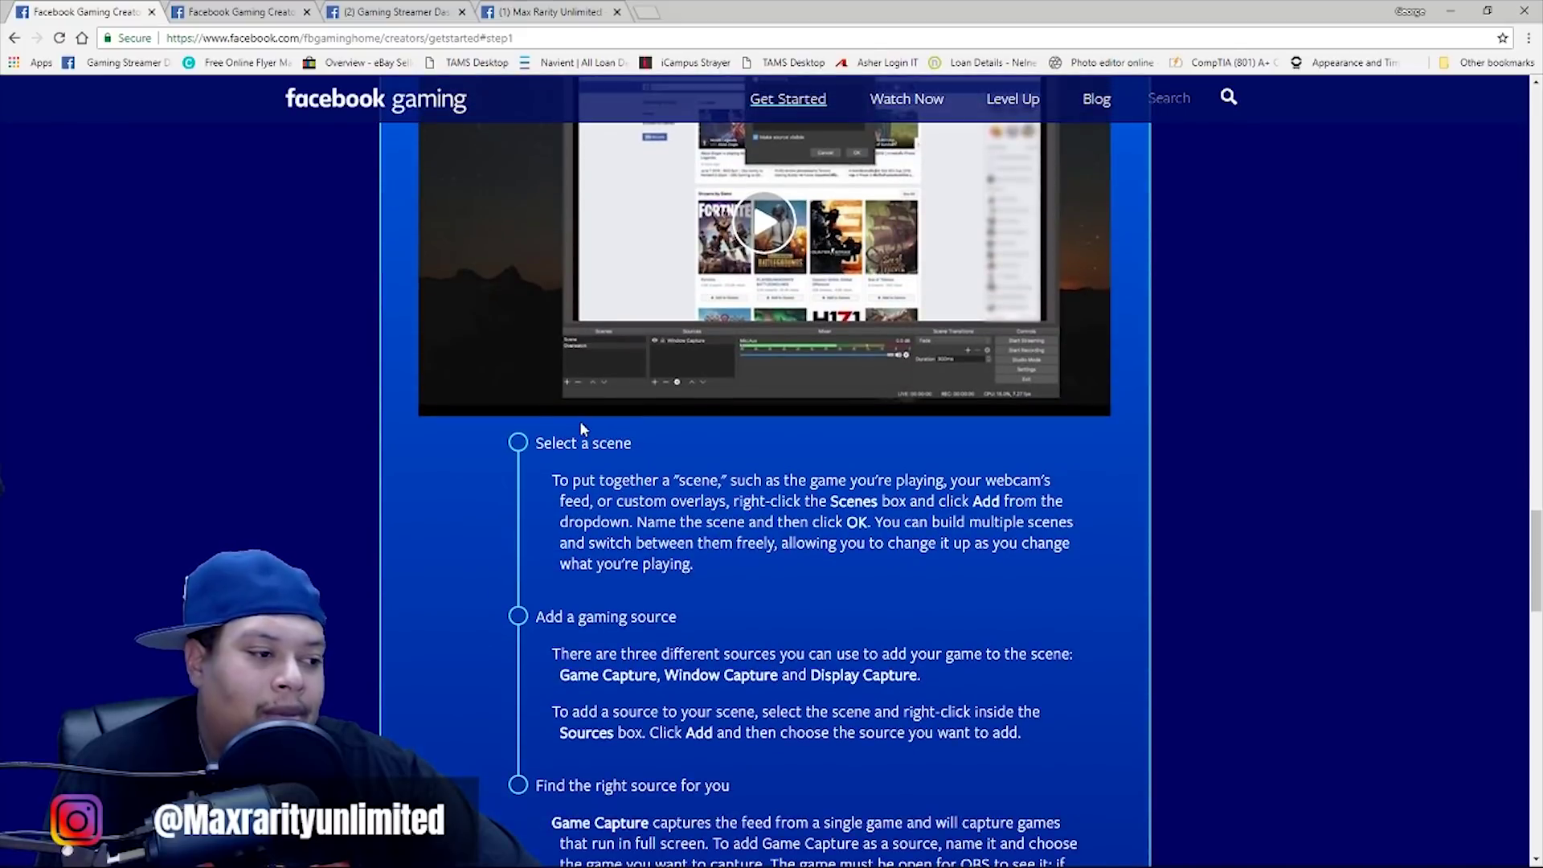
scroll(582, 425, "down", 14)
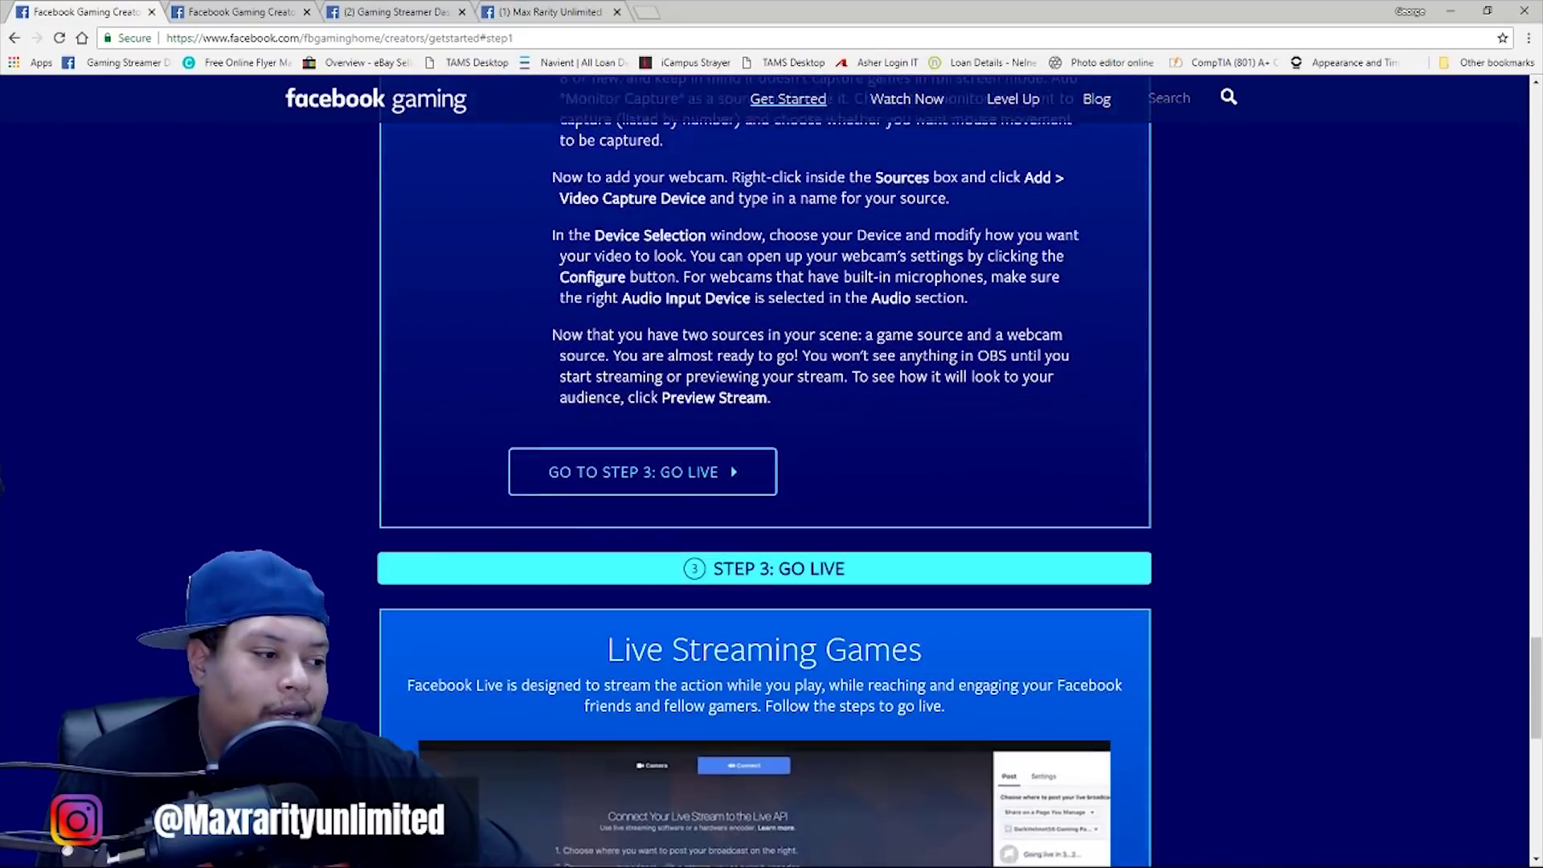
scroll(580, 422, "down", 9)
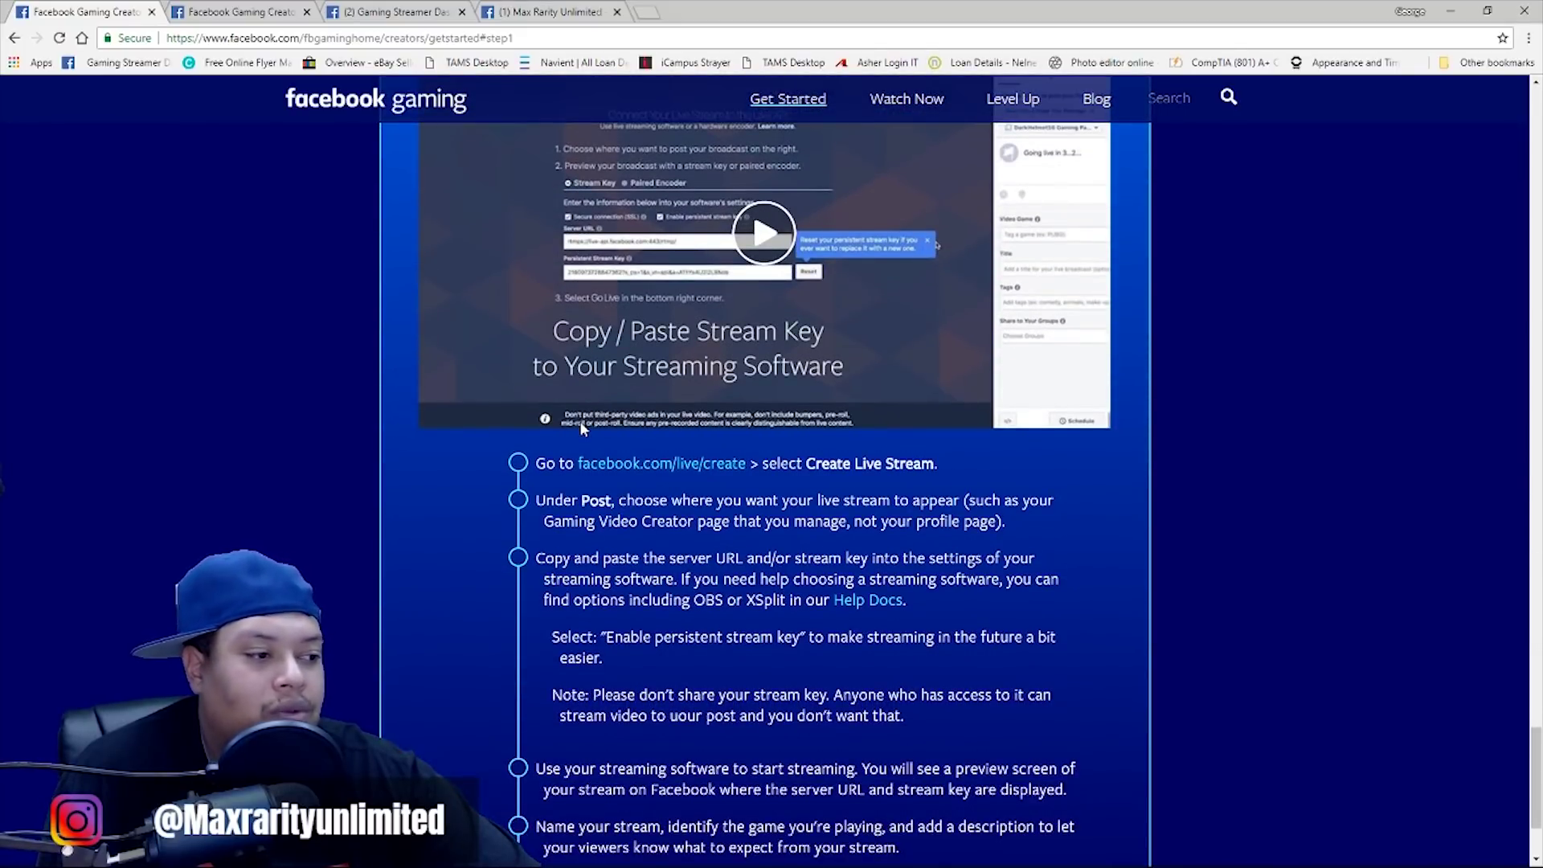
scroll(580, 423, "up", 6)
scroll(580, 422, "down", 5)
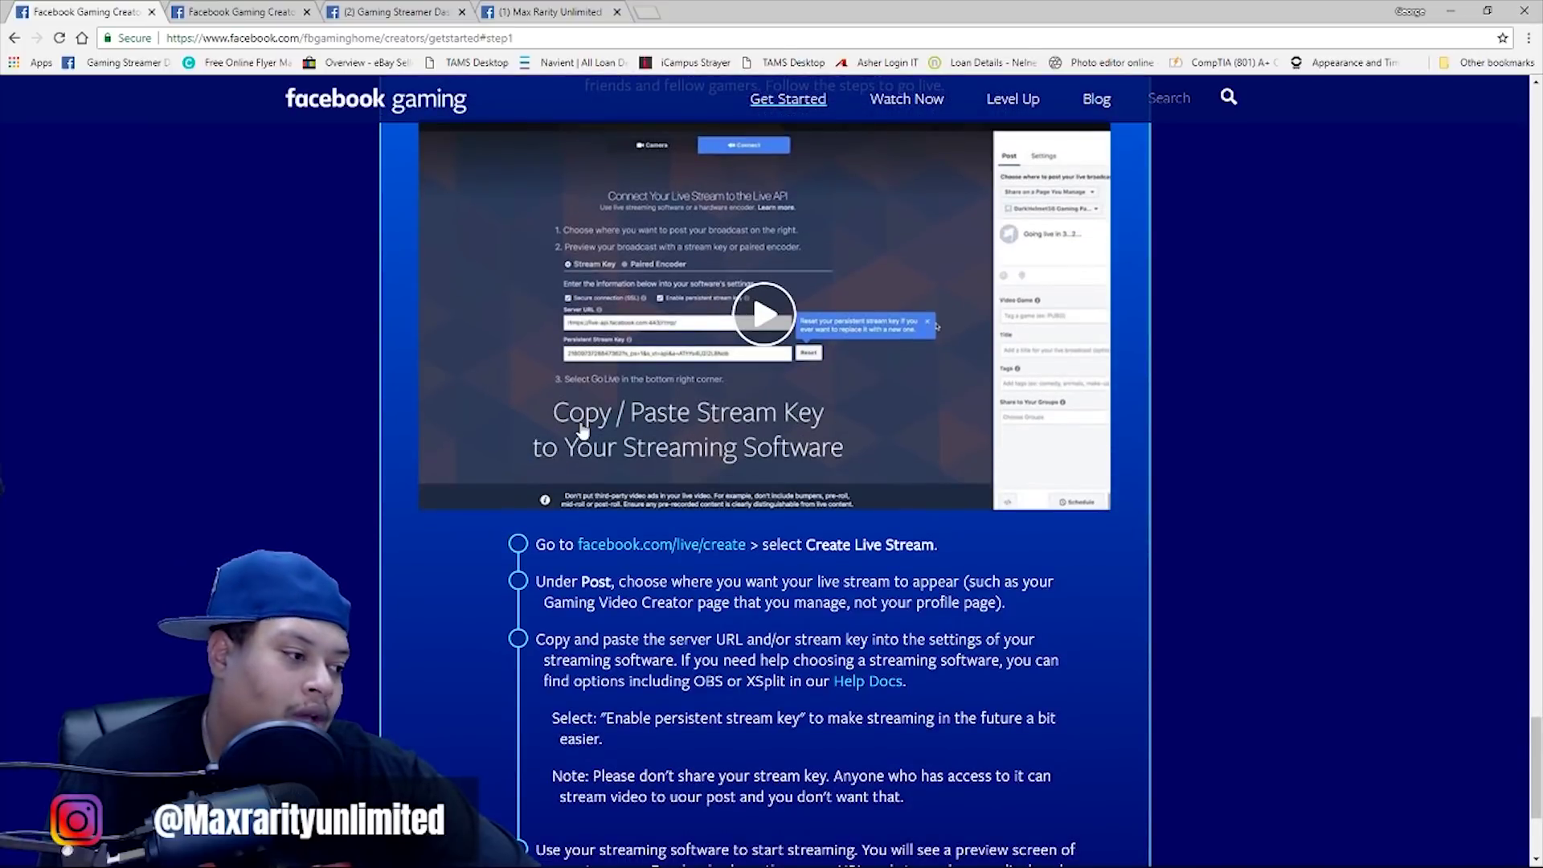
scroll(581, 430, "down", 3)
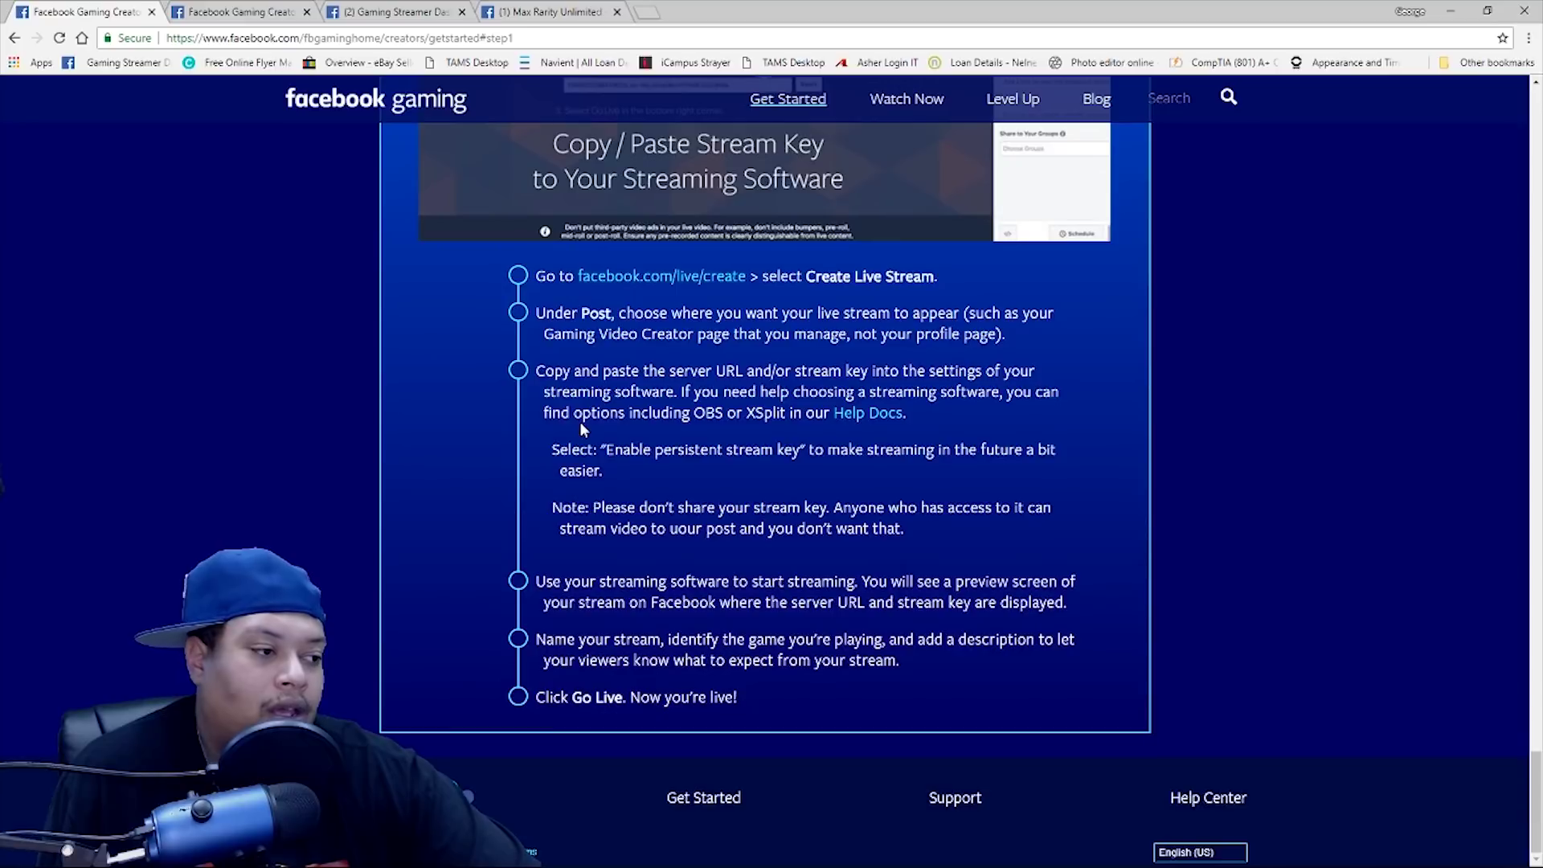
scroll(580, 421, "up", 20)
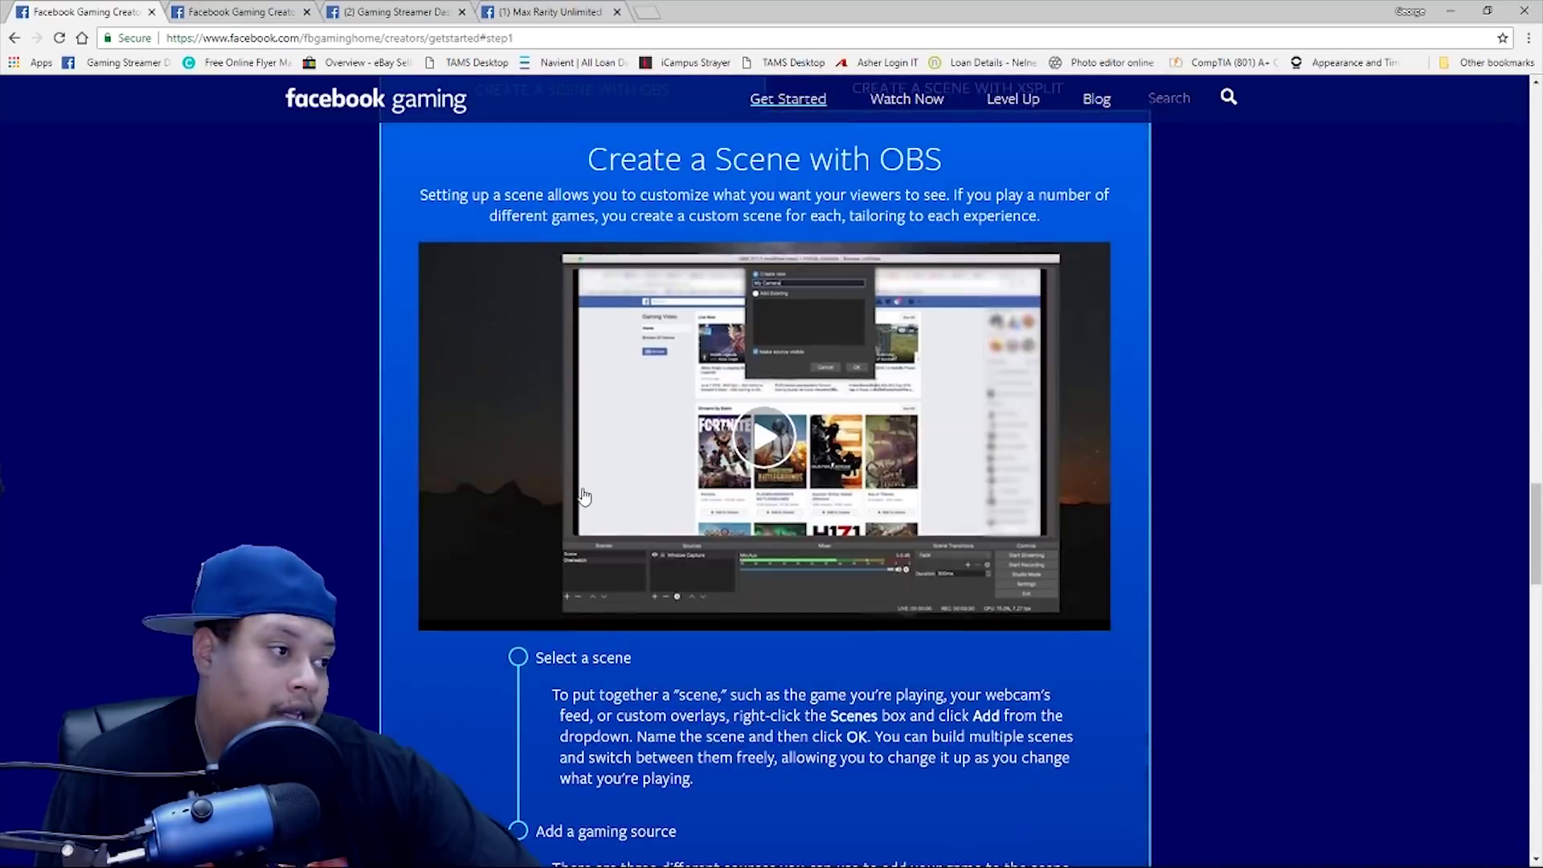
scroll(582, 482, "up", 15)
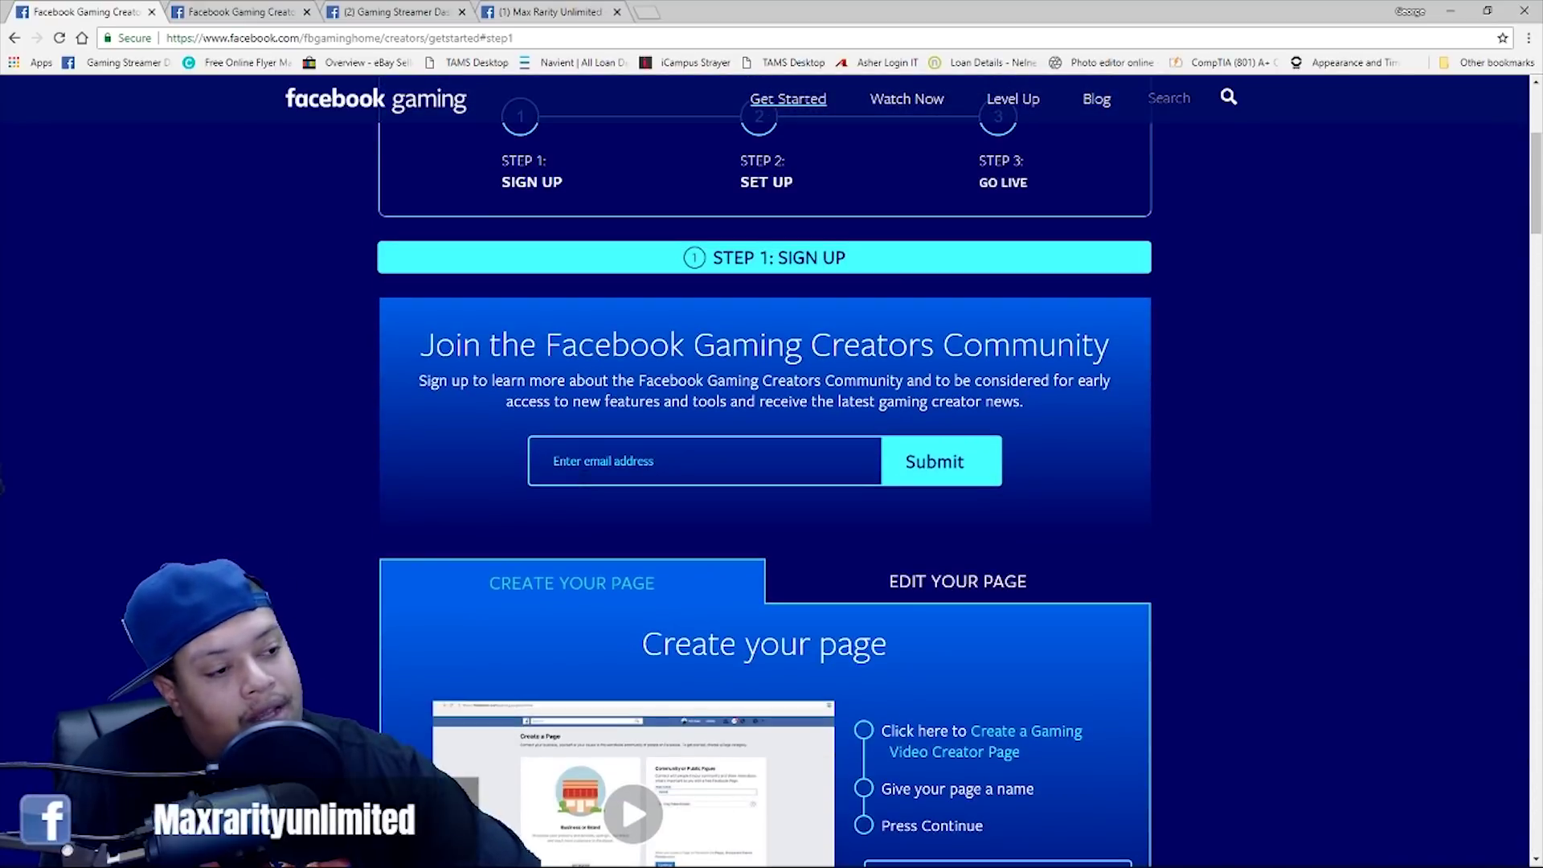
scroll(579, 482, "up", 5)
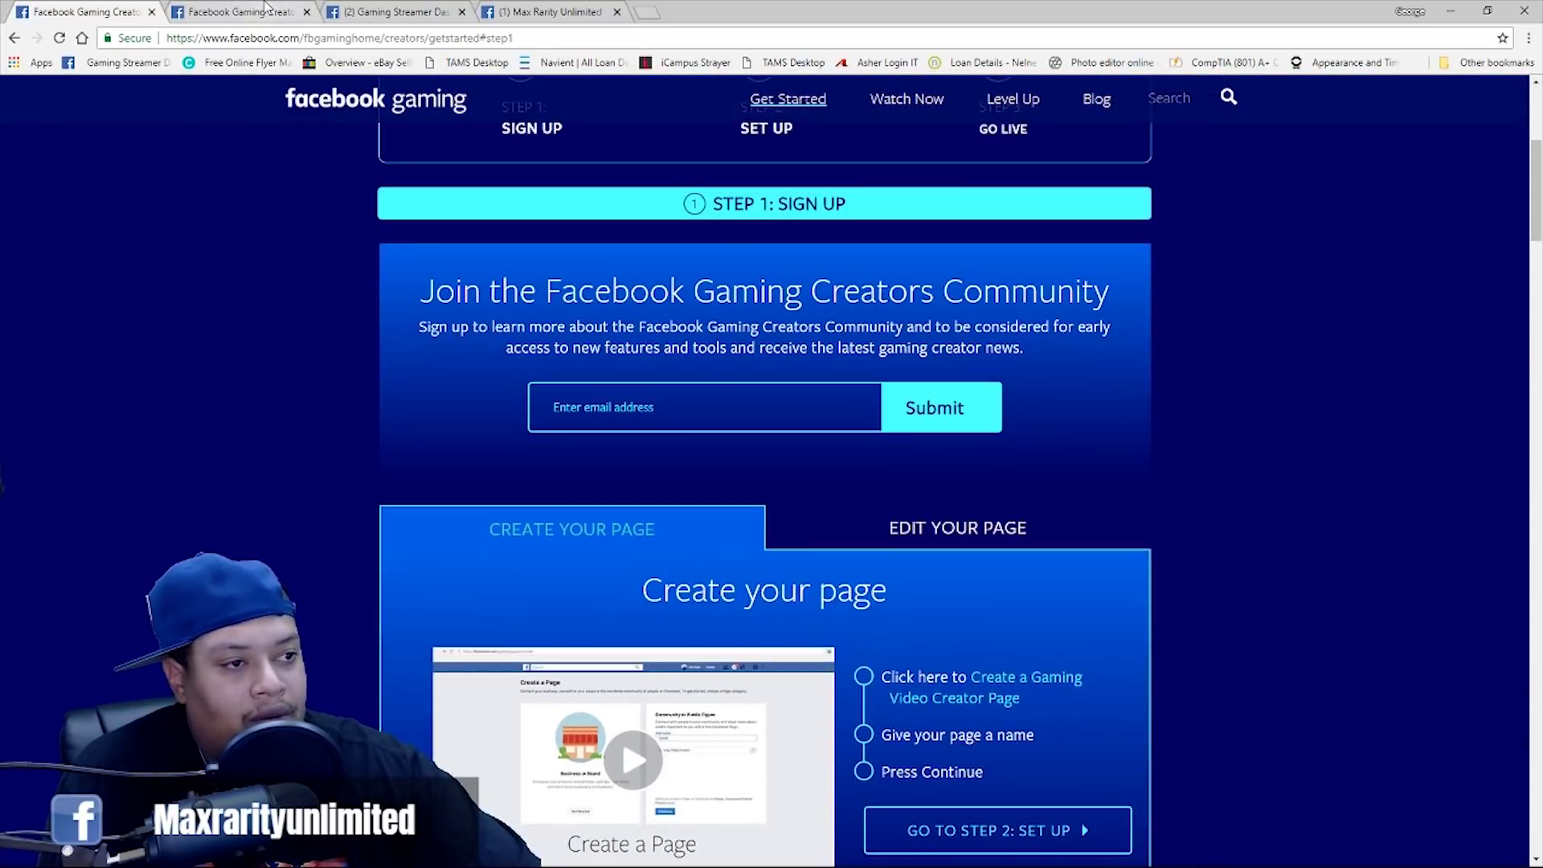
Step: Switch to the Level Up Program page and read its eligibility rules and $0.01-per-Star payout
left_click(265, 10)
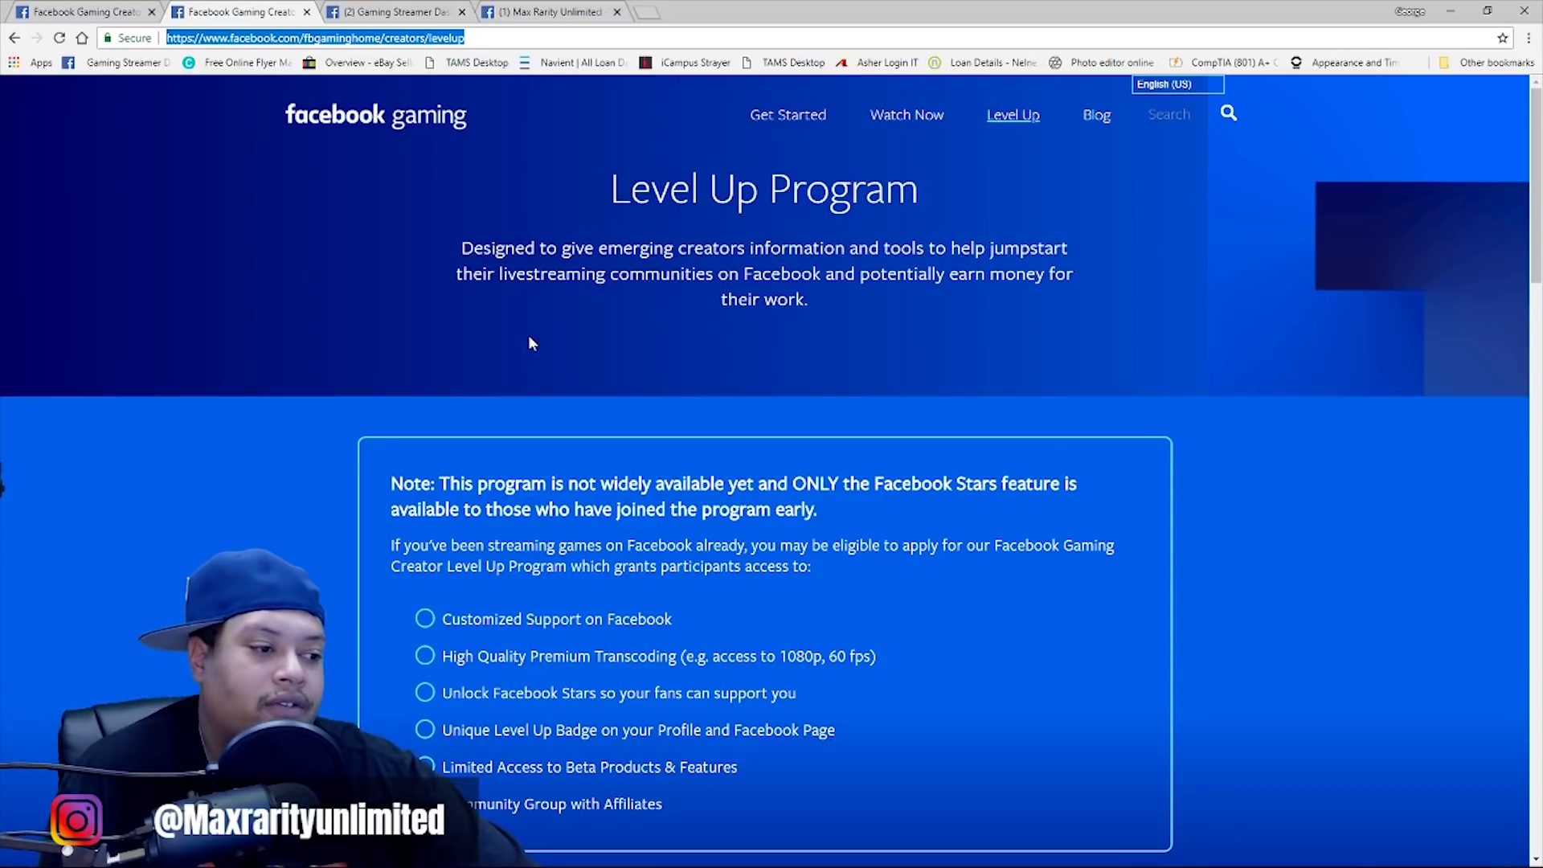
scroll(528, 335, "down", 3)
scroll(528, 335, "up", 3)
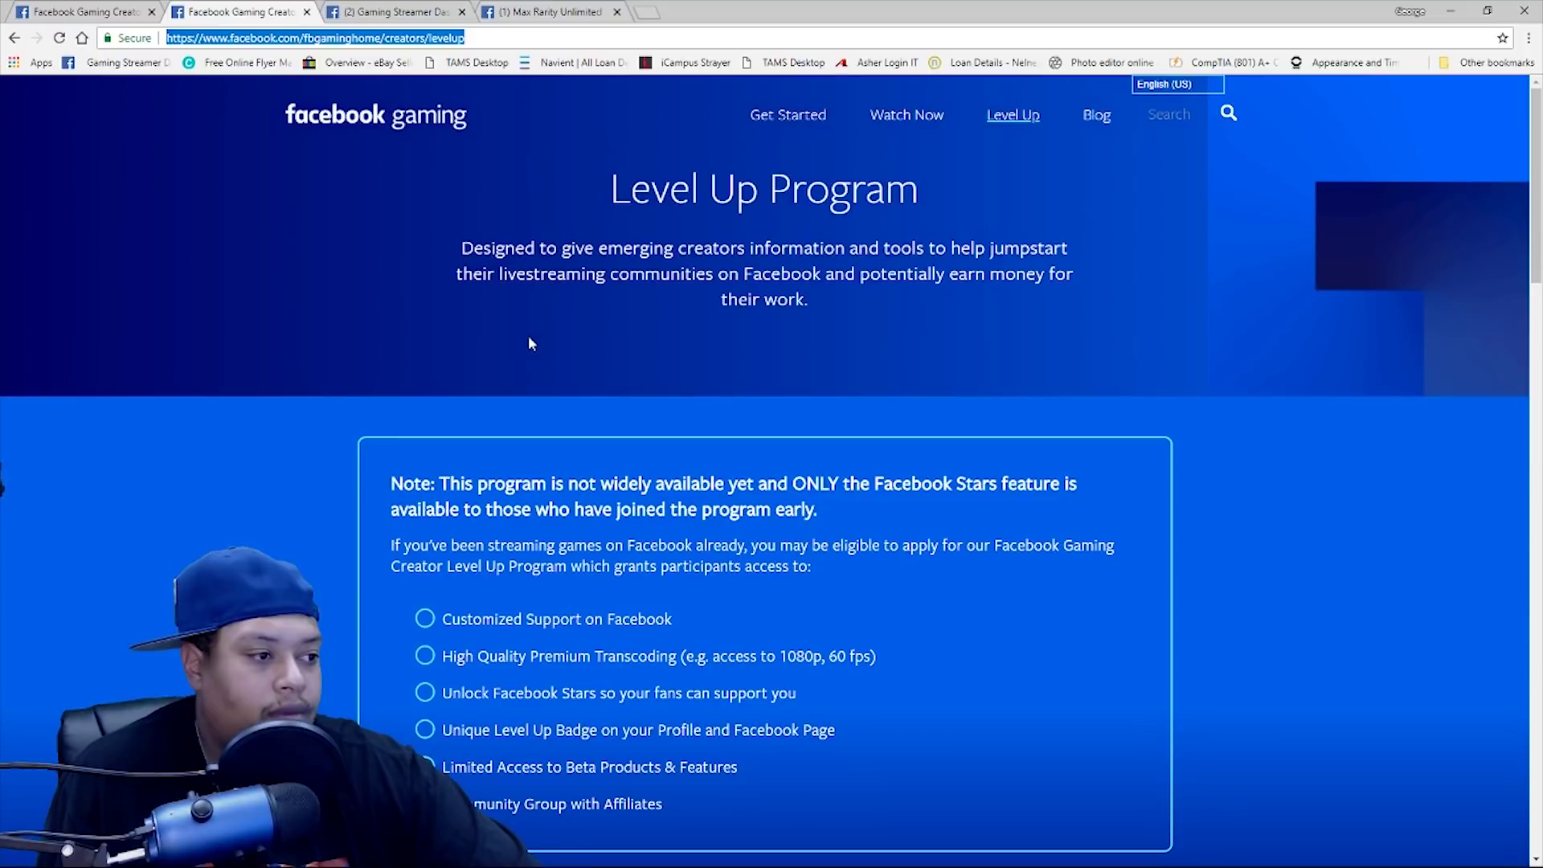
scroll(468, 541, "down", 1)
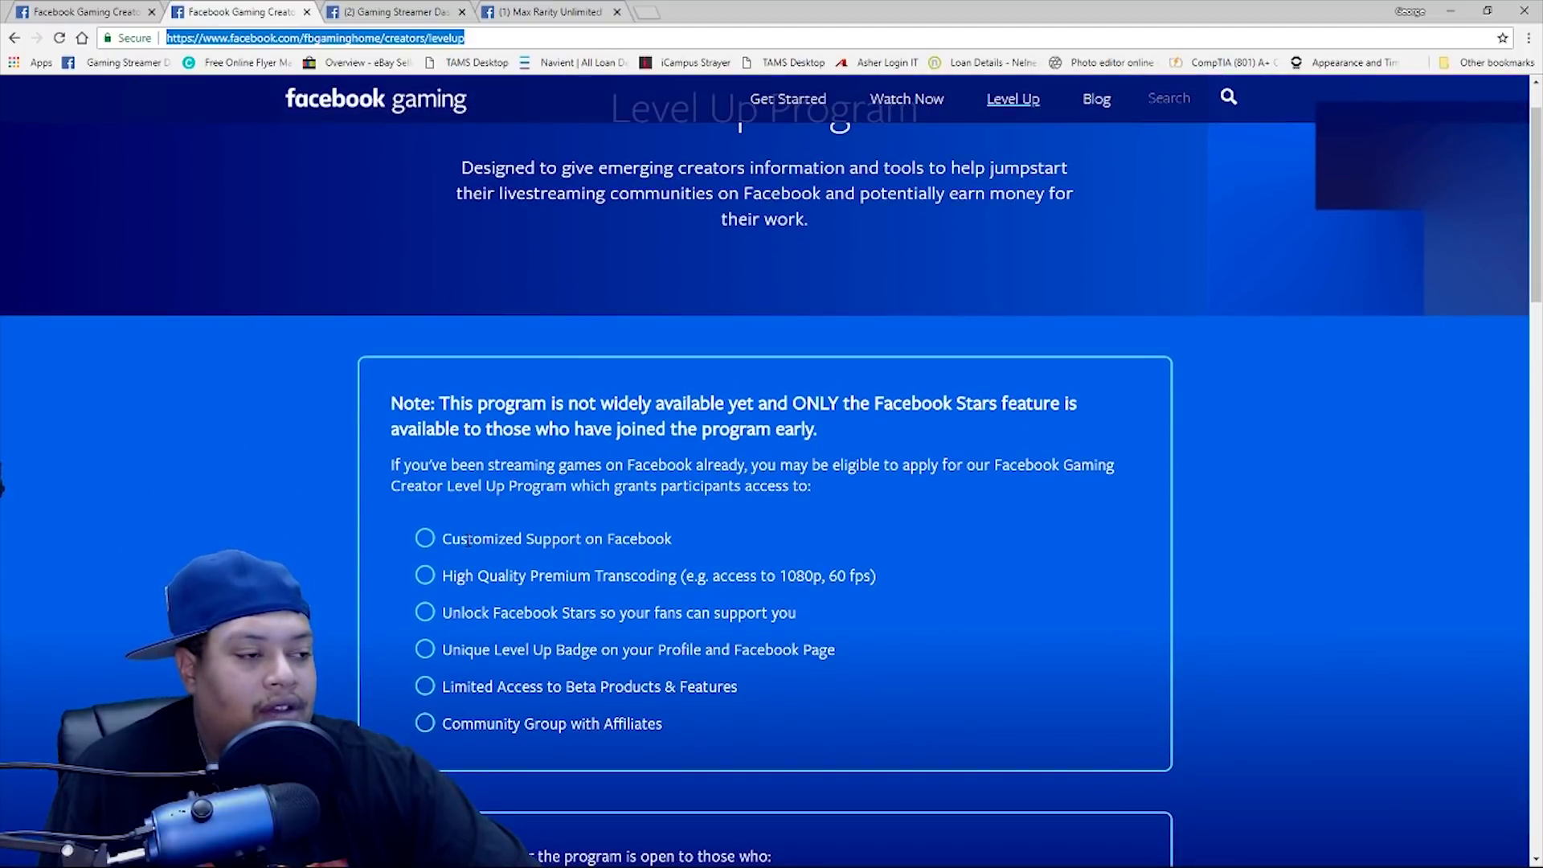
scroll(667, 484, "up", 1)
scroll(667, 483, "down", 3)
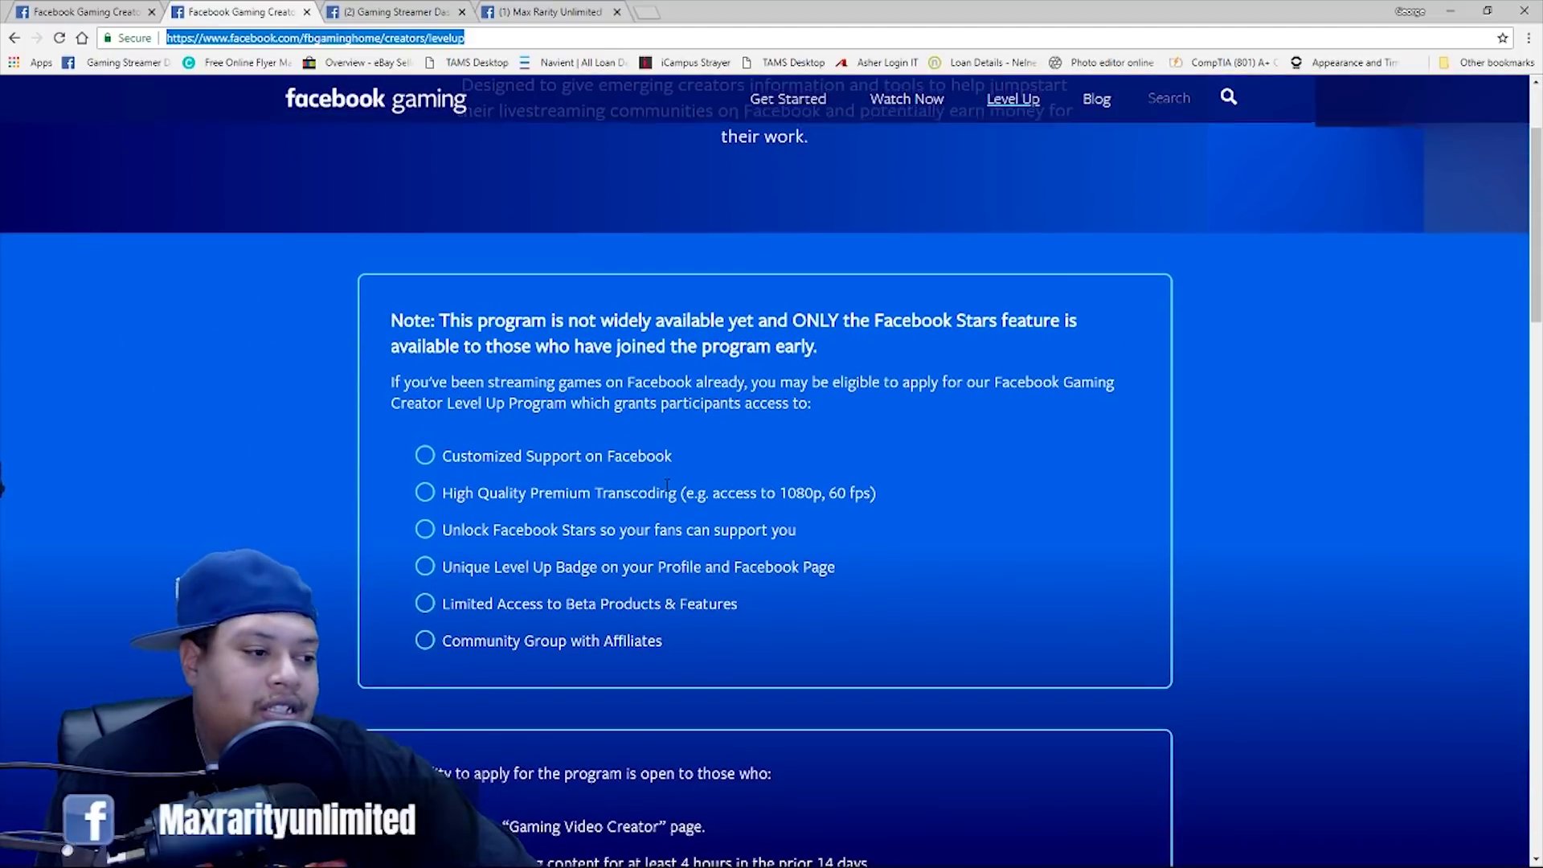
scroll(667, 484, "up", 3)
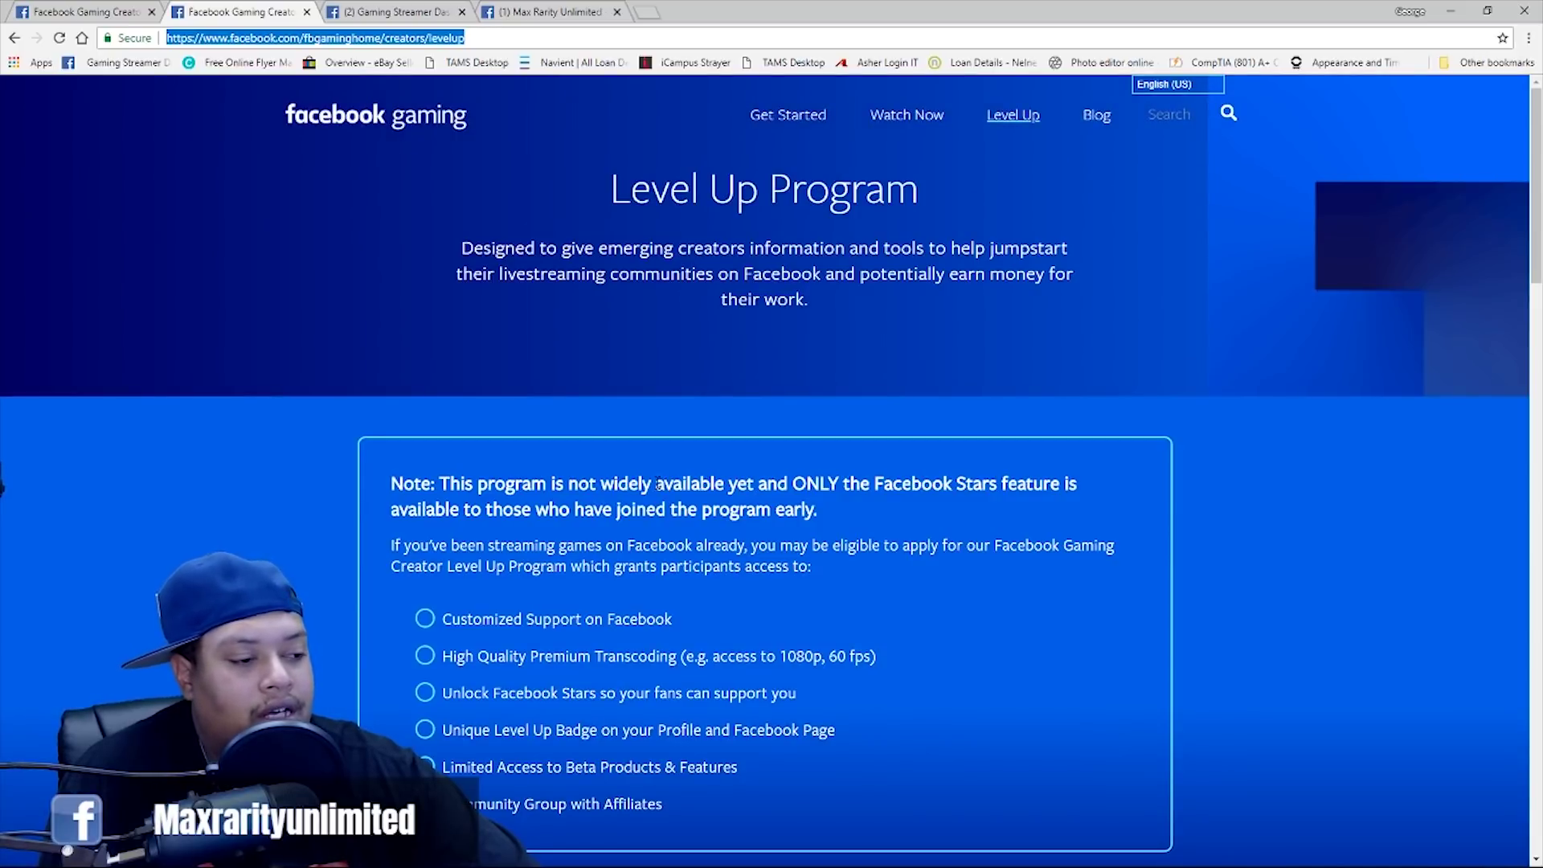
scroll(657, 483, "down", 2)
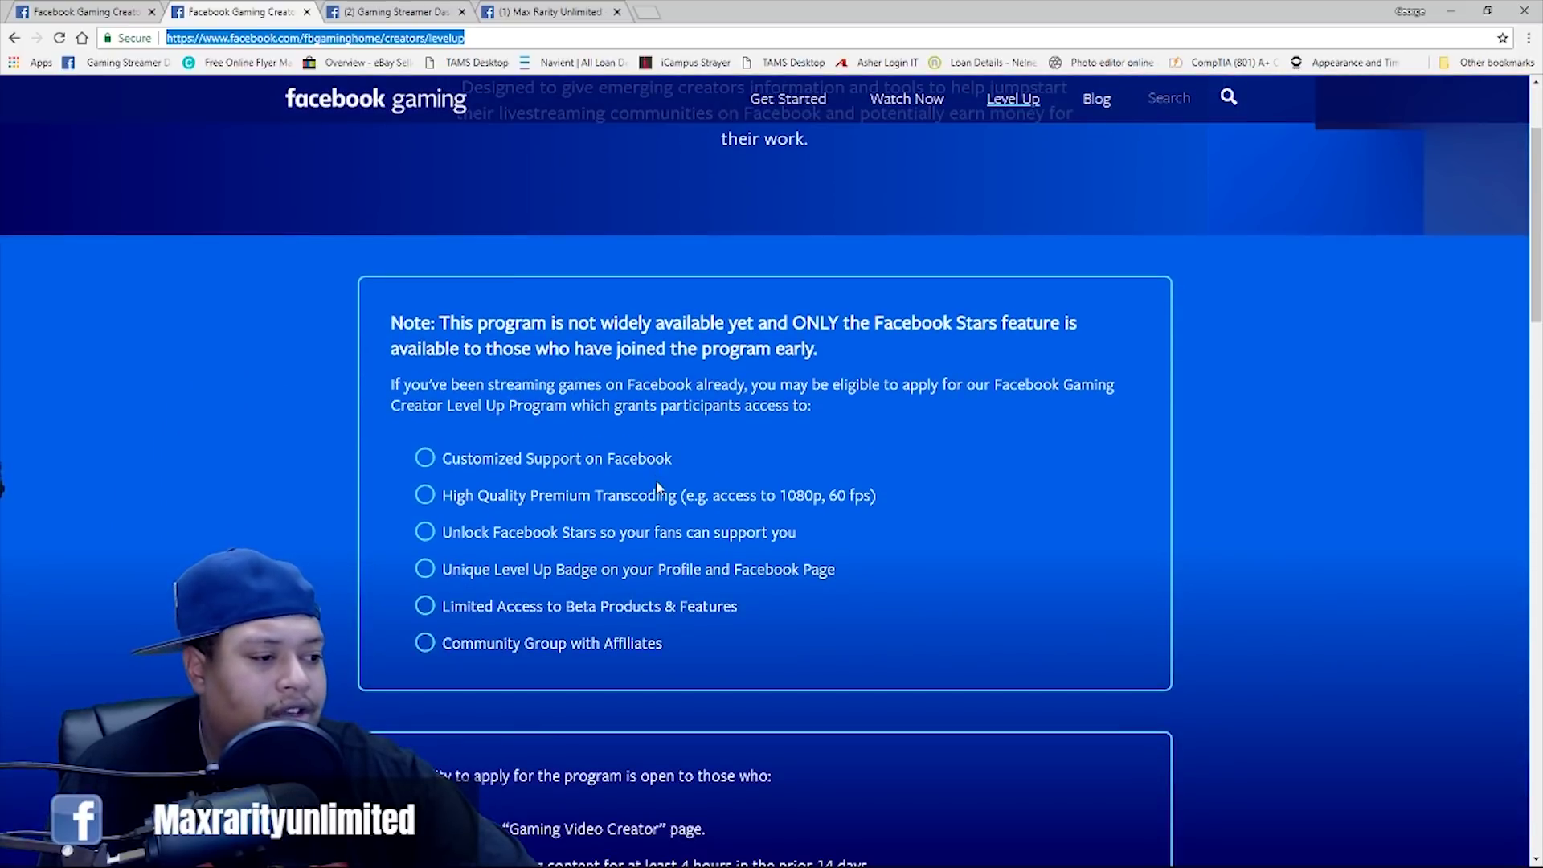
scroll(657, 488, "down", 4)
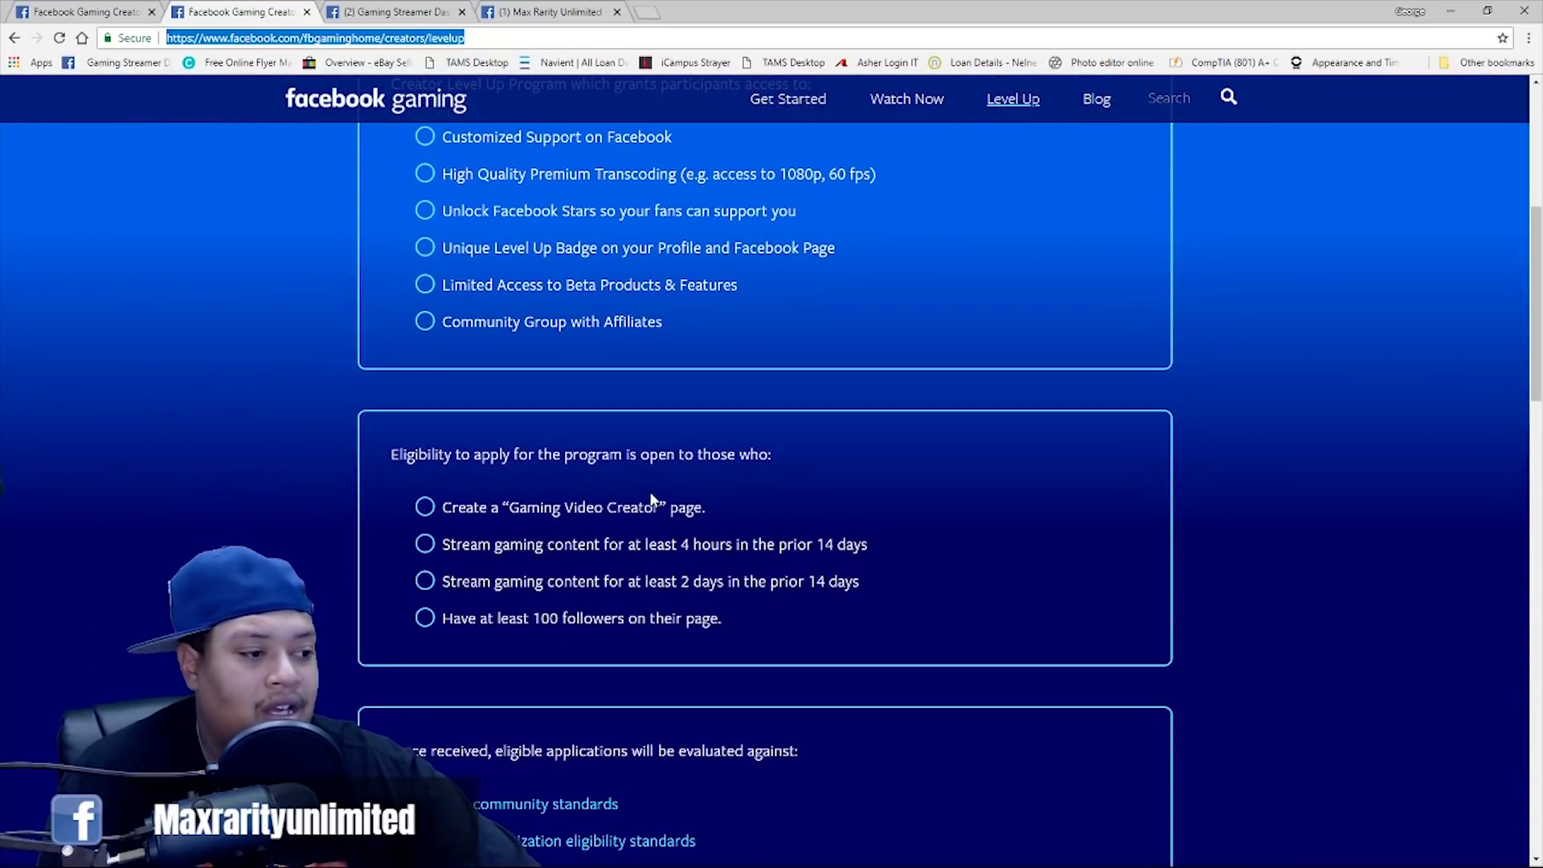
scroll(653, 499, "down", 4)
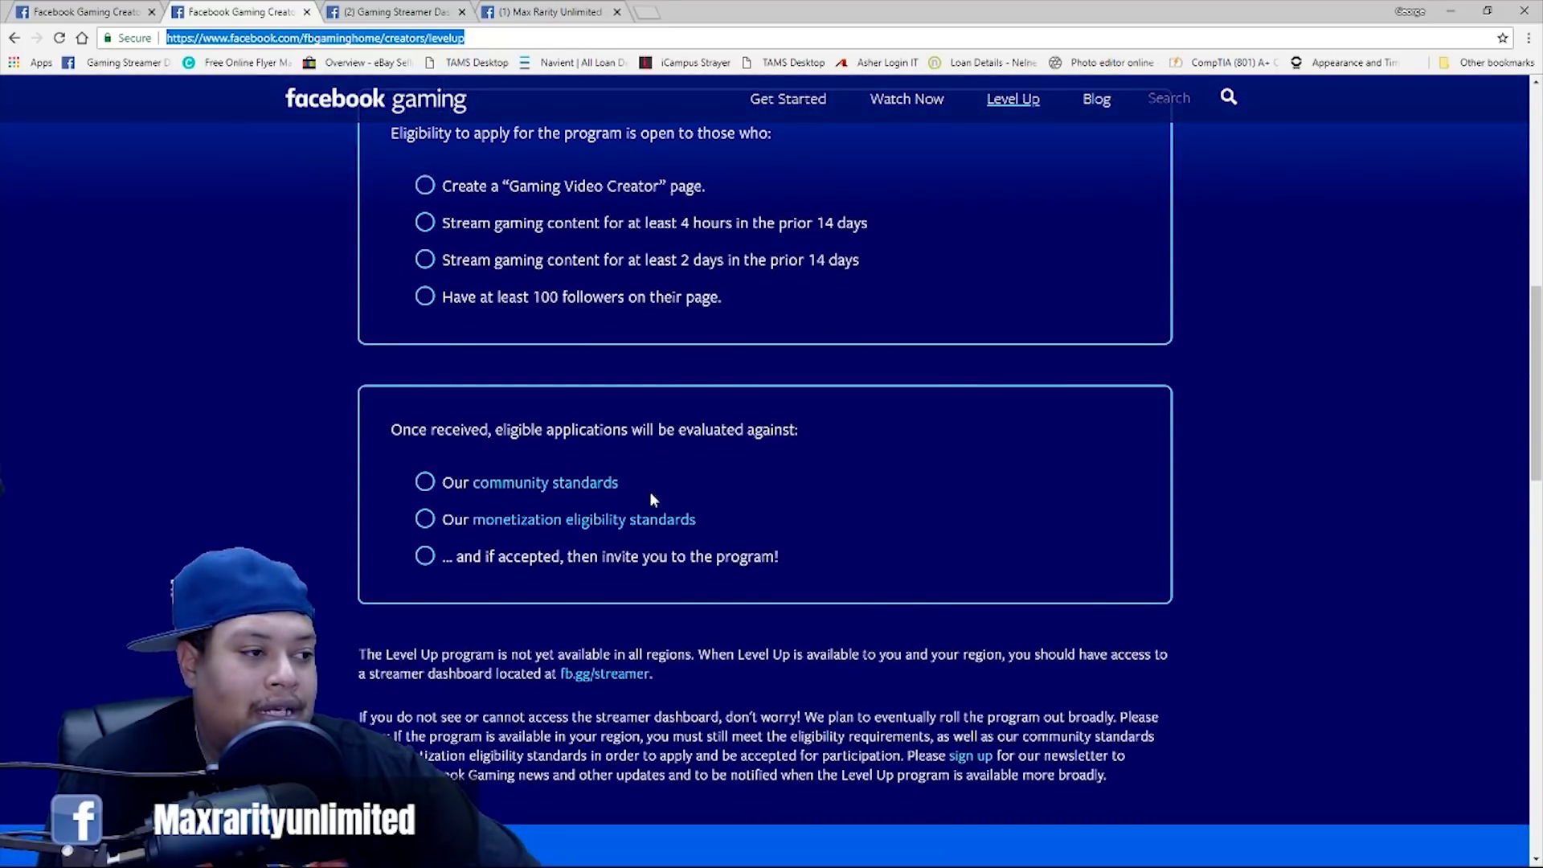
scroll(656, 486, "down", 1)
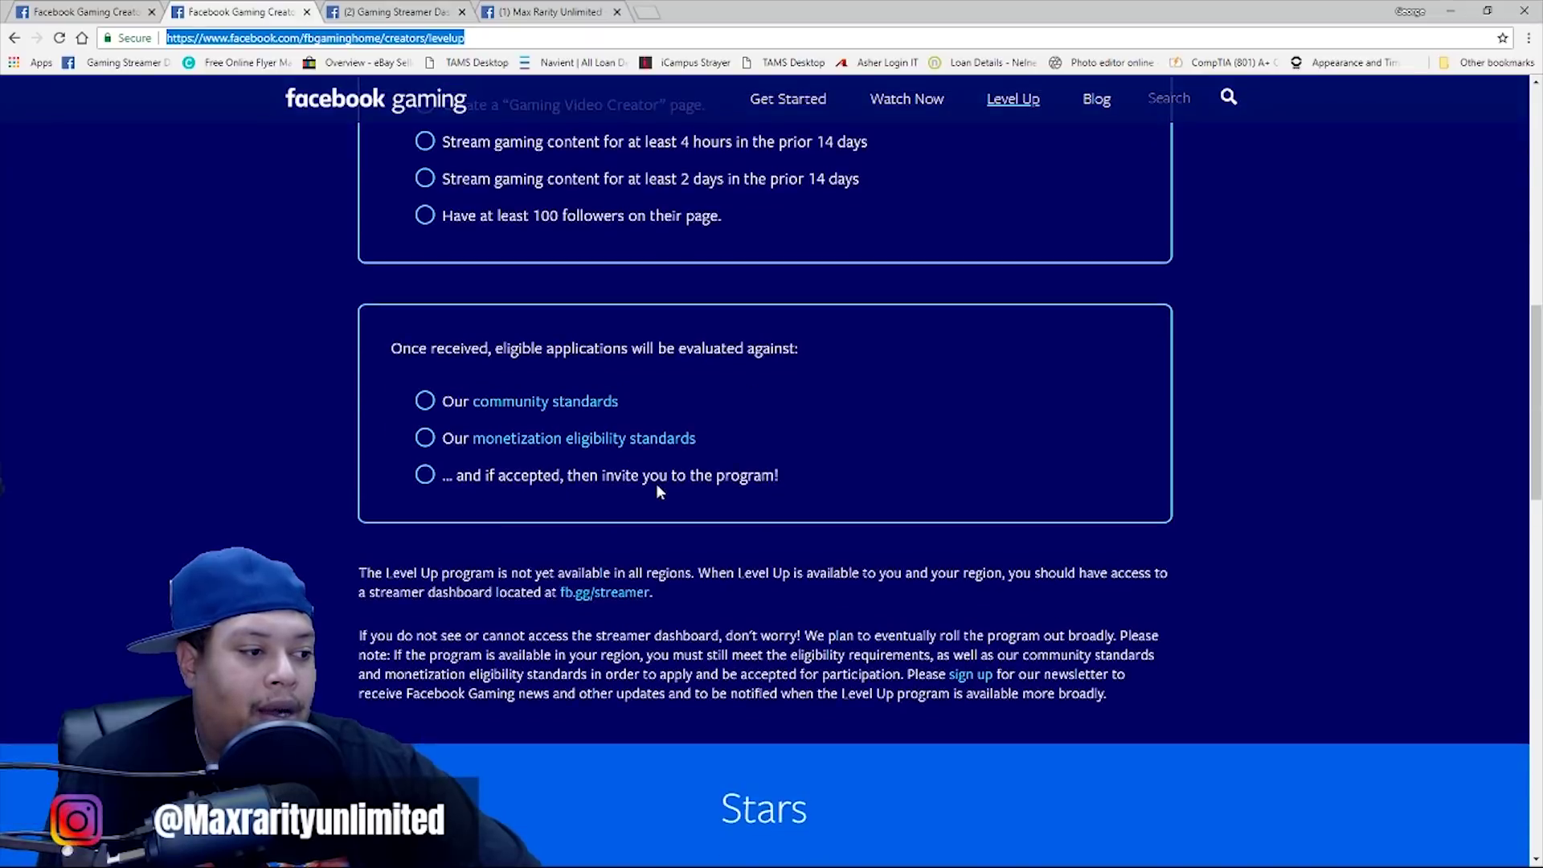
scroll(656, 482, "up", 2)
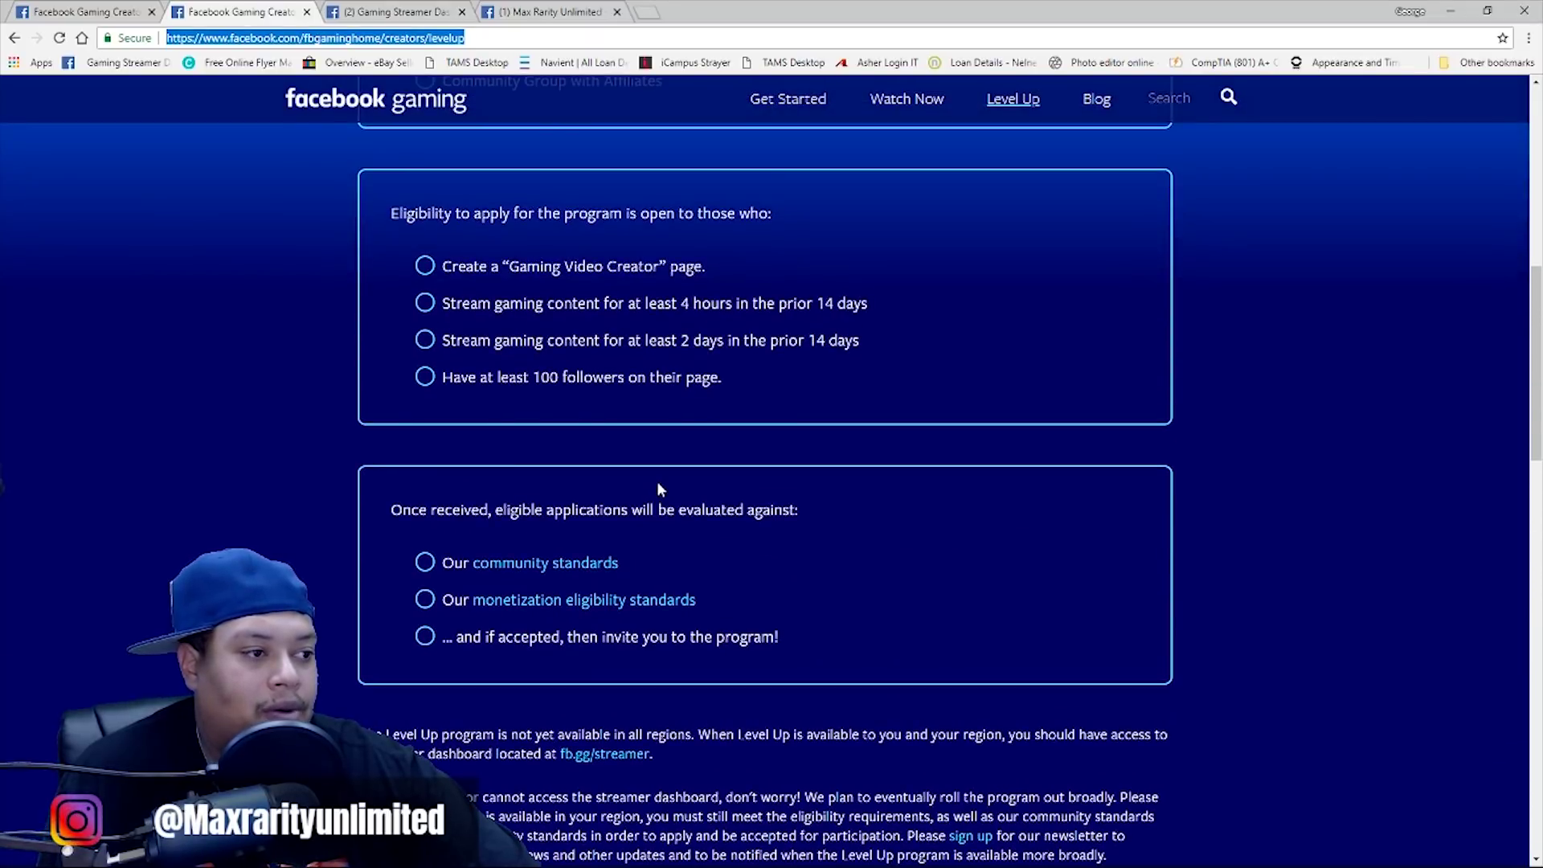
scroll(658, 488, "down", 8)
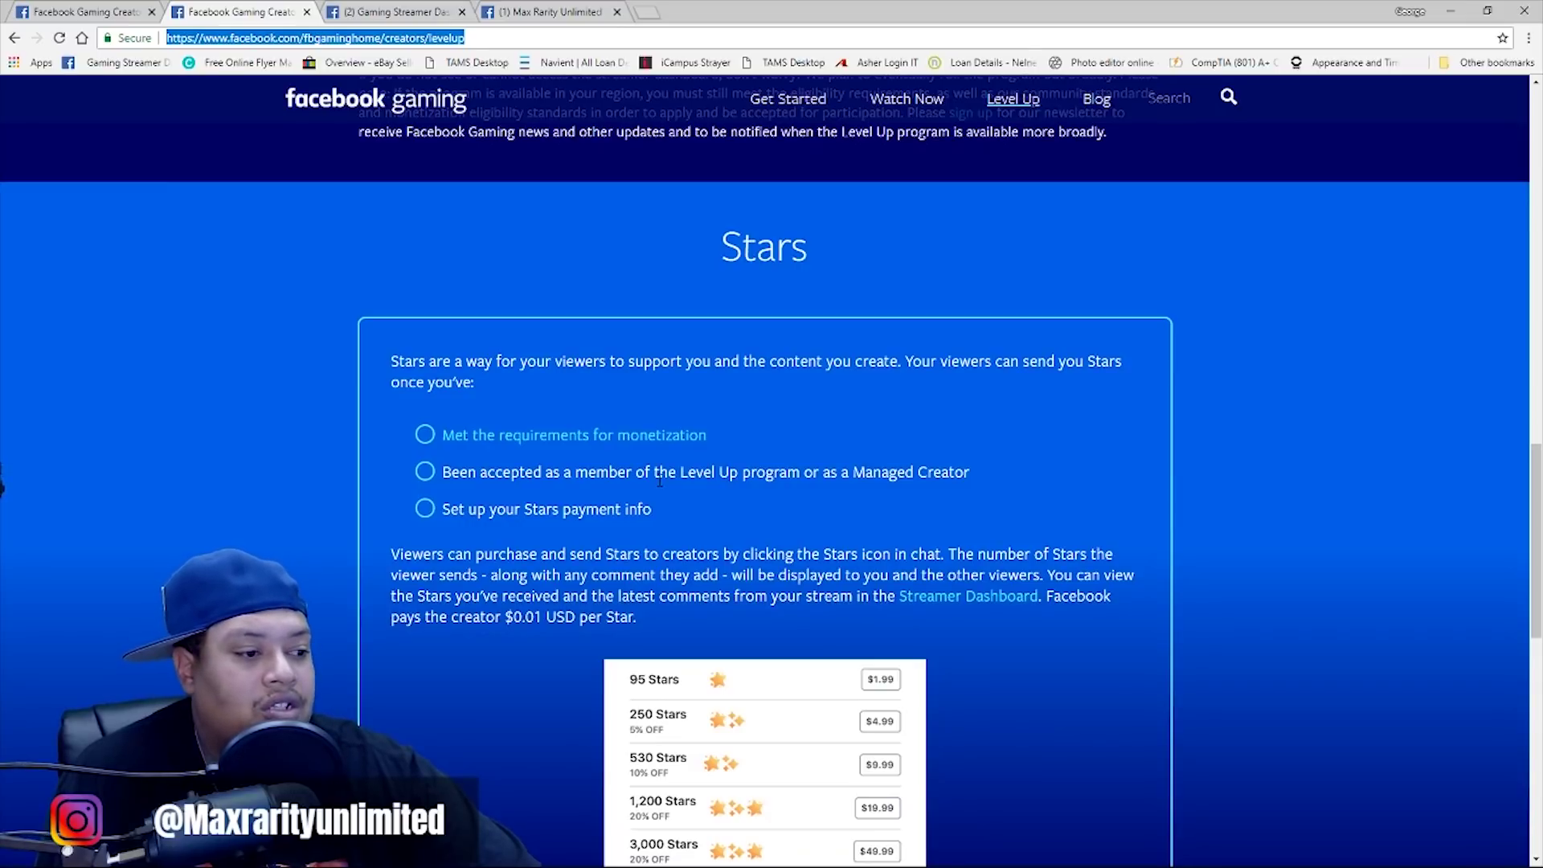
scroll(658, 480, "down", 2)
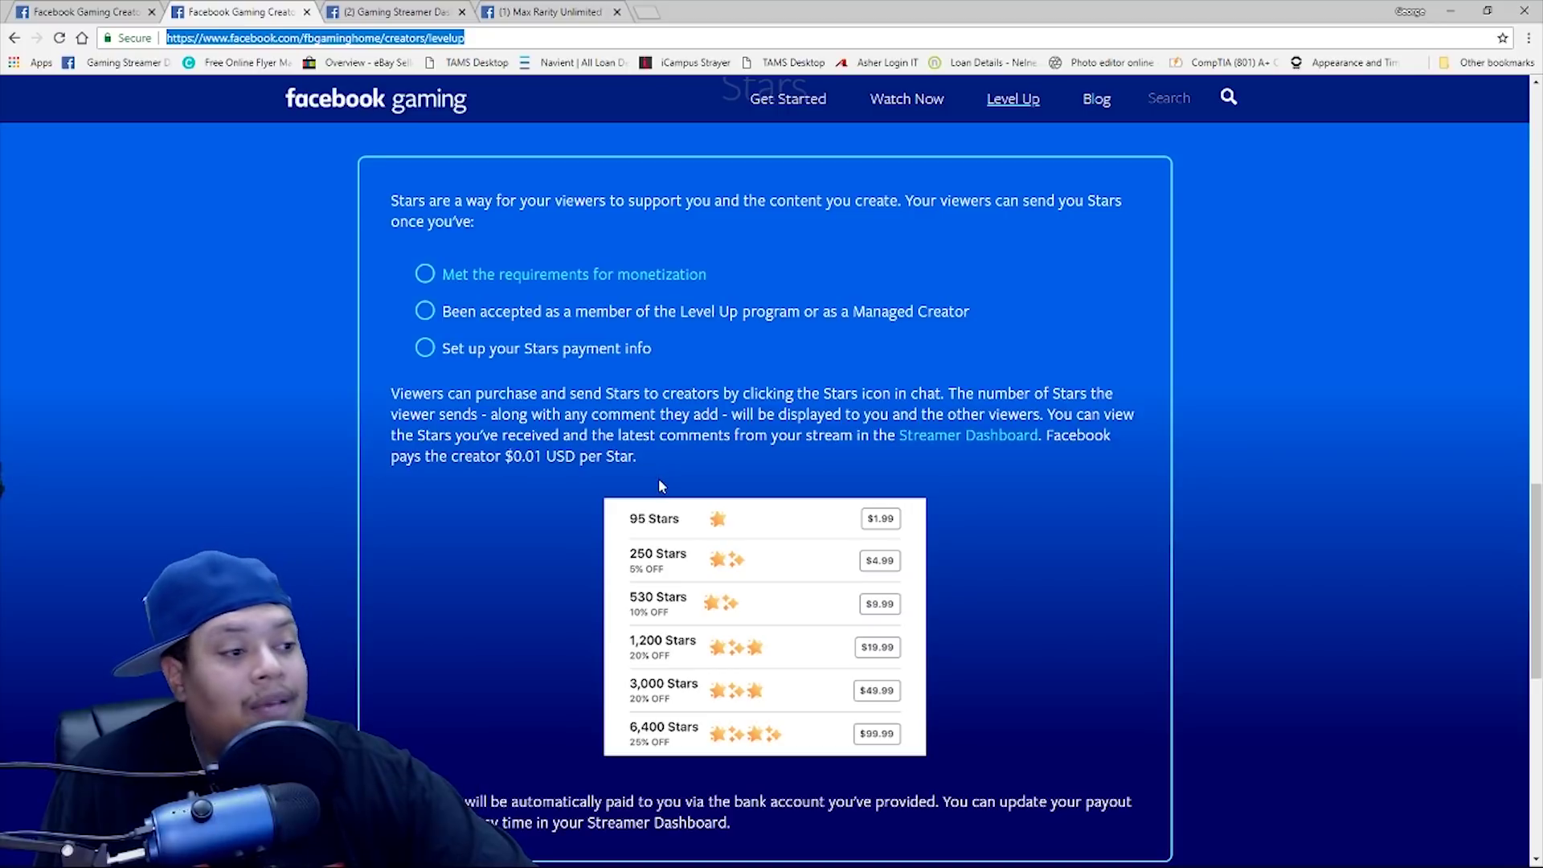
scroll(658, 480, "down", 1)
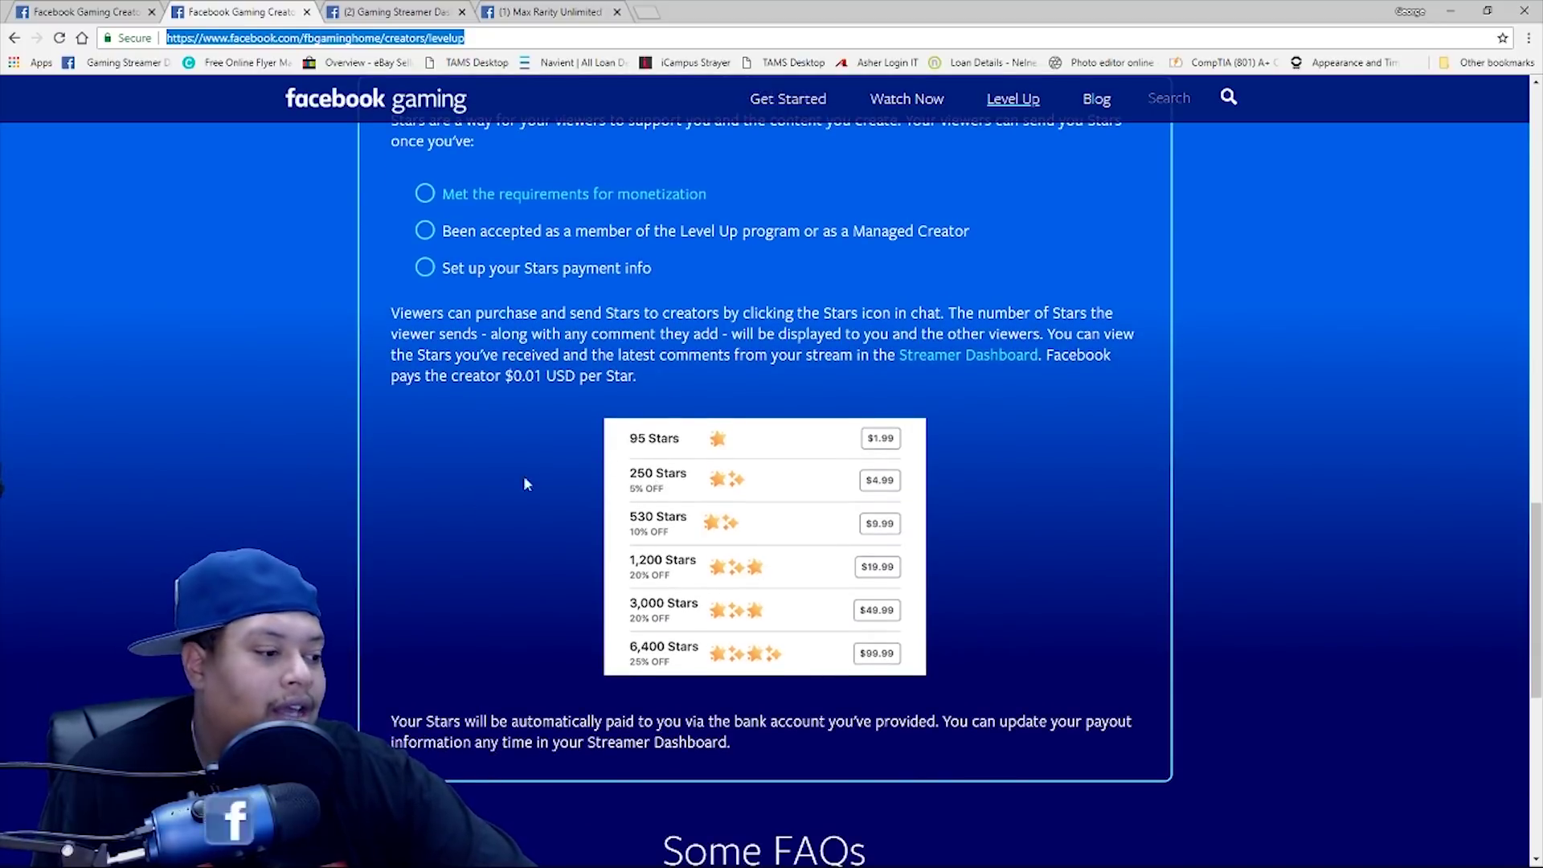
scroll(546, 474, "down", 3)
scroll(549, 480, "down", 2)
scroll(549, 478, "up", 4)
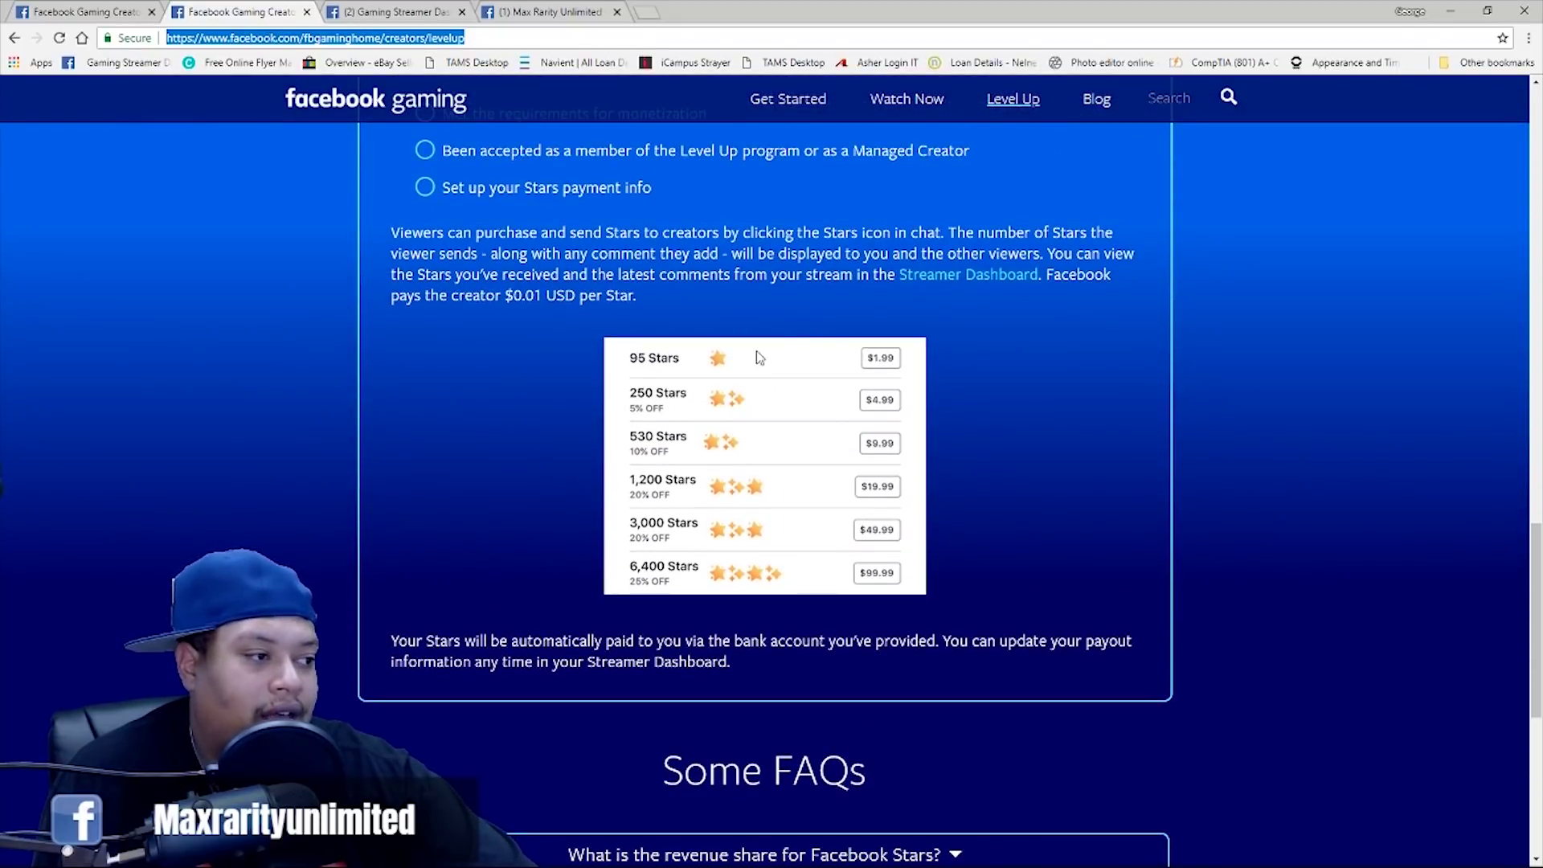
scroll(661, 418, "down", 3)
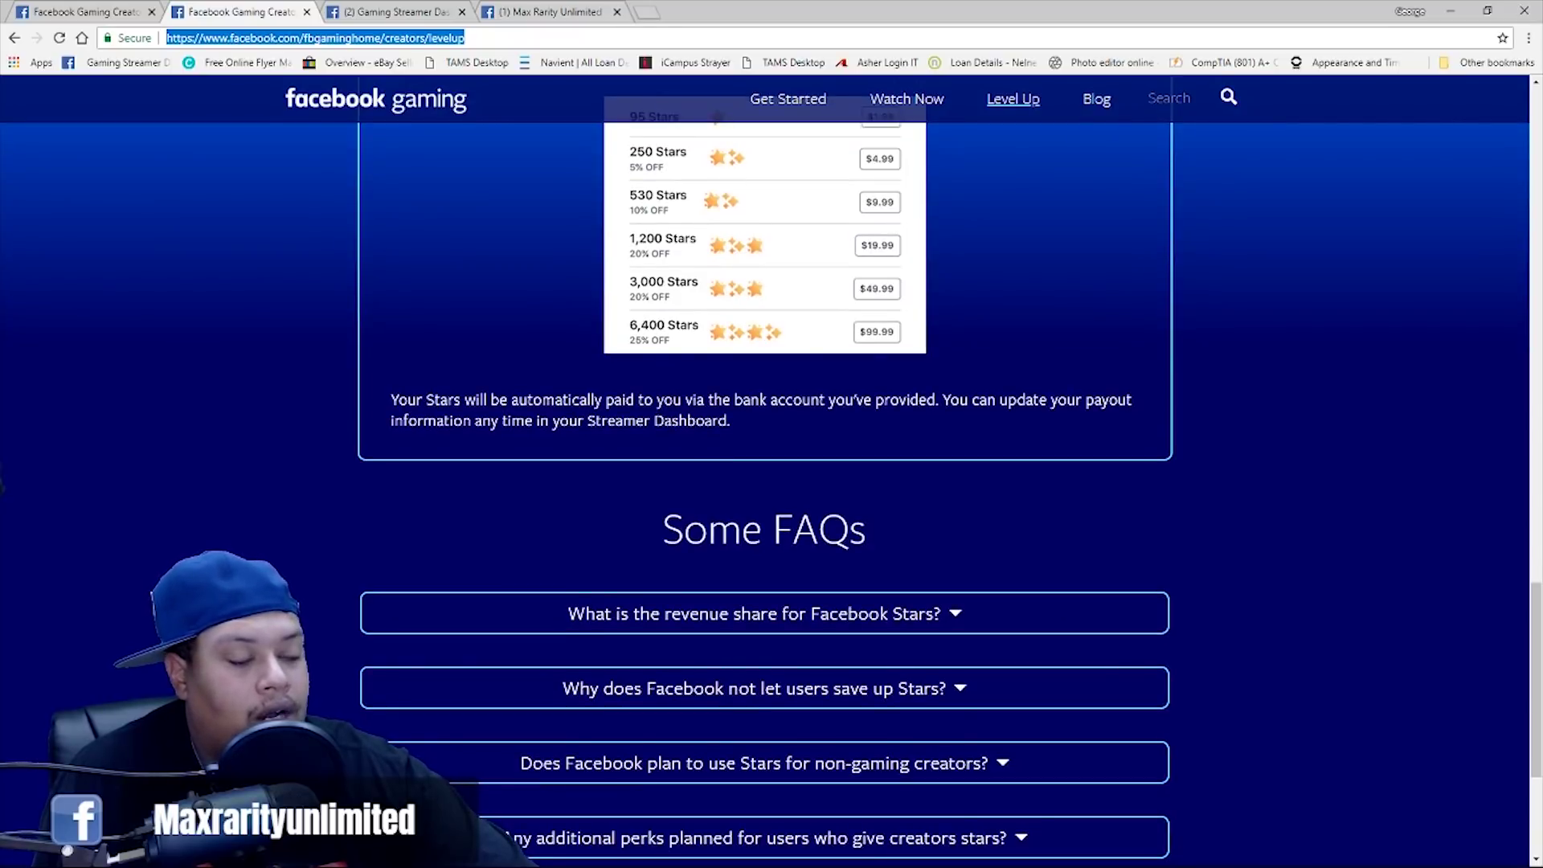
scroll(578, 397, "up", 6)
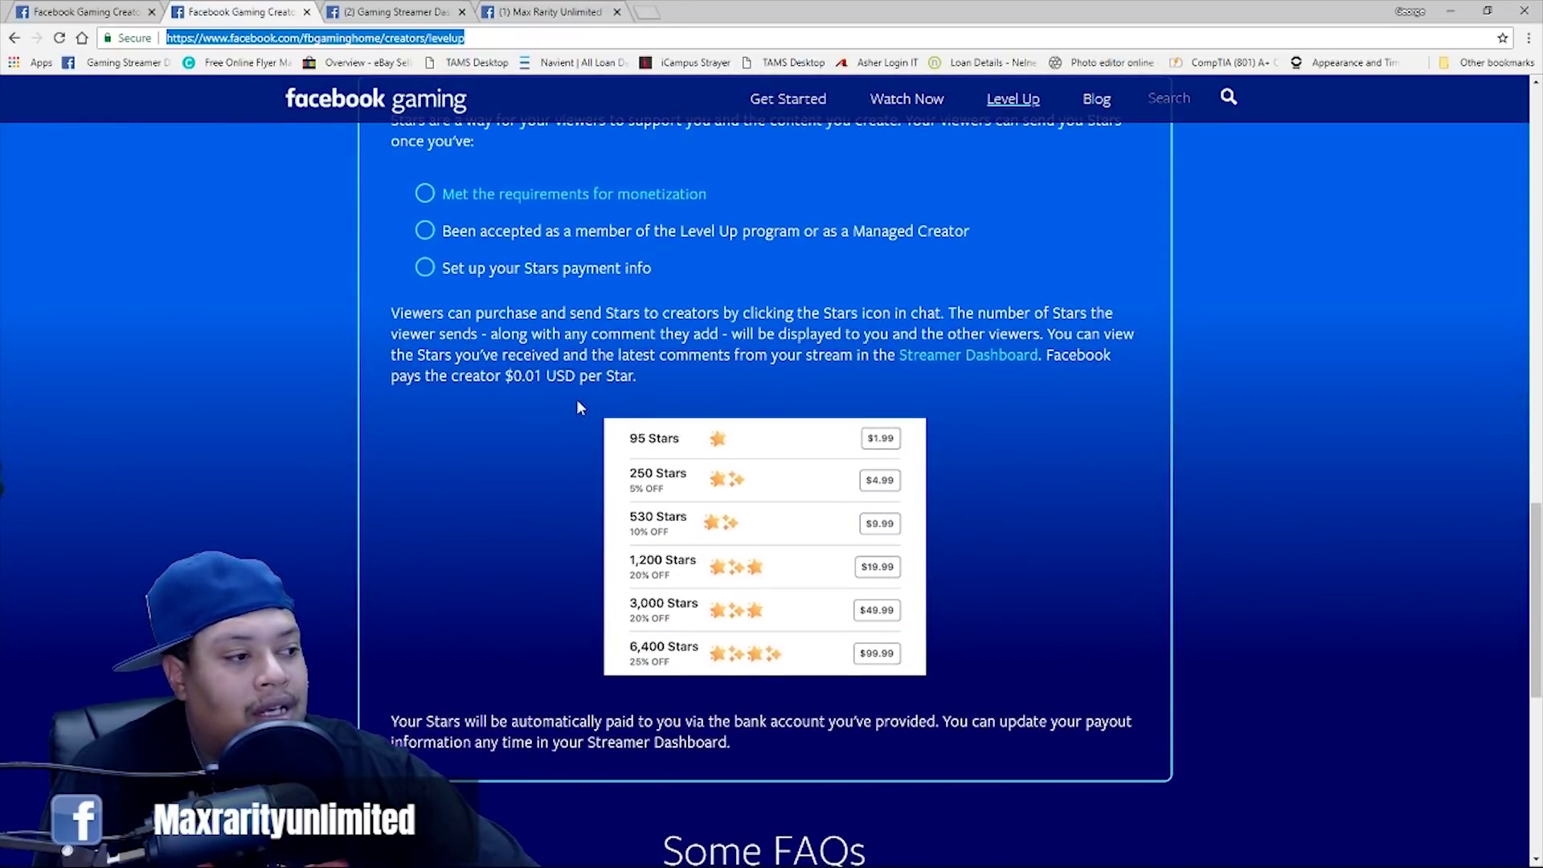
scroll(582, 404, "down", 7)
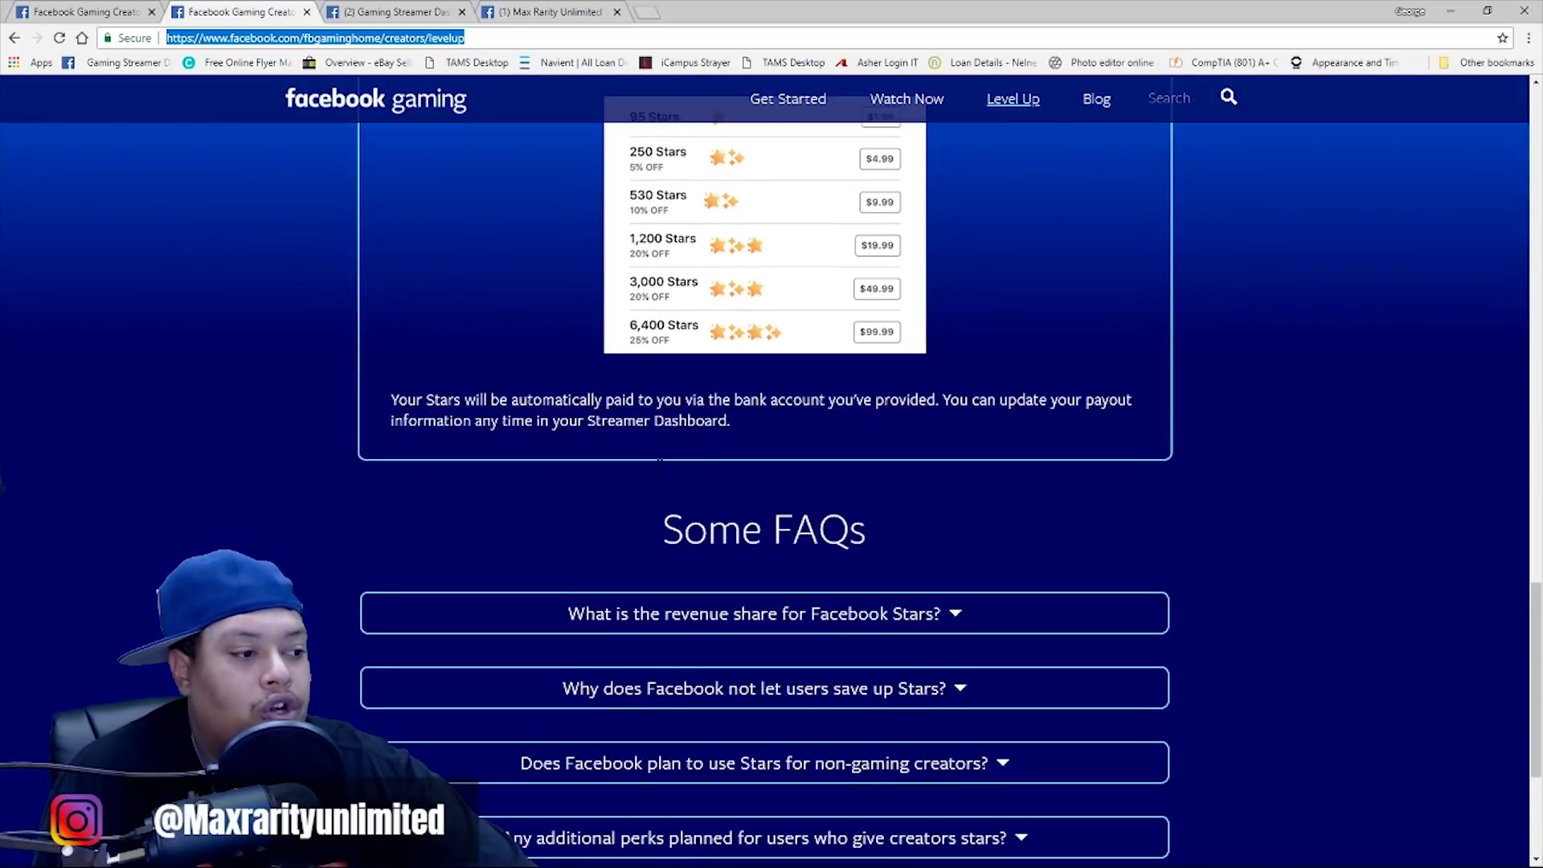
scroll(663, 470, "down", 3)
scroll(662, 462, "up", 10)
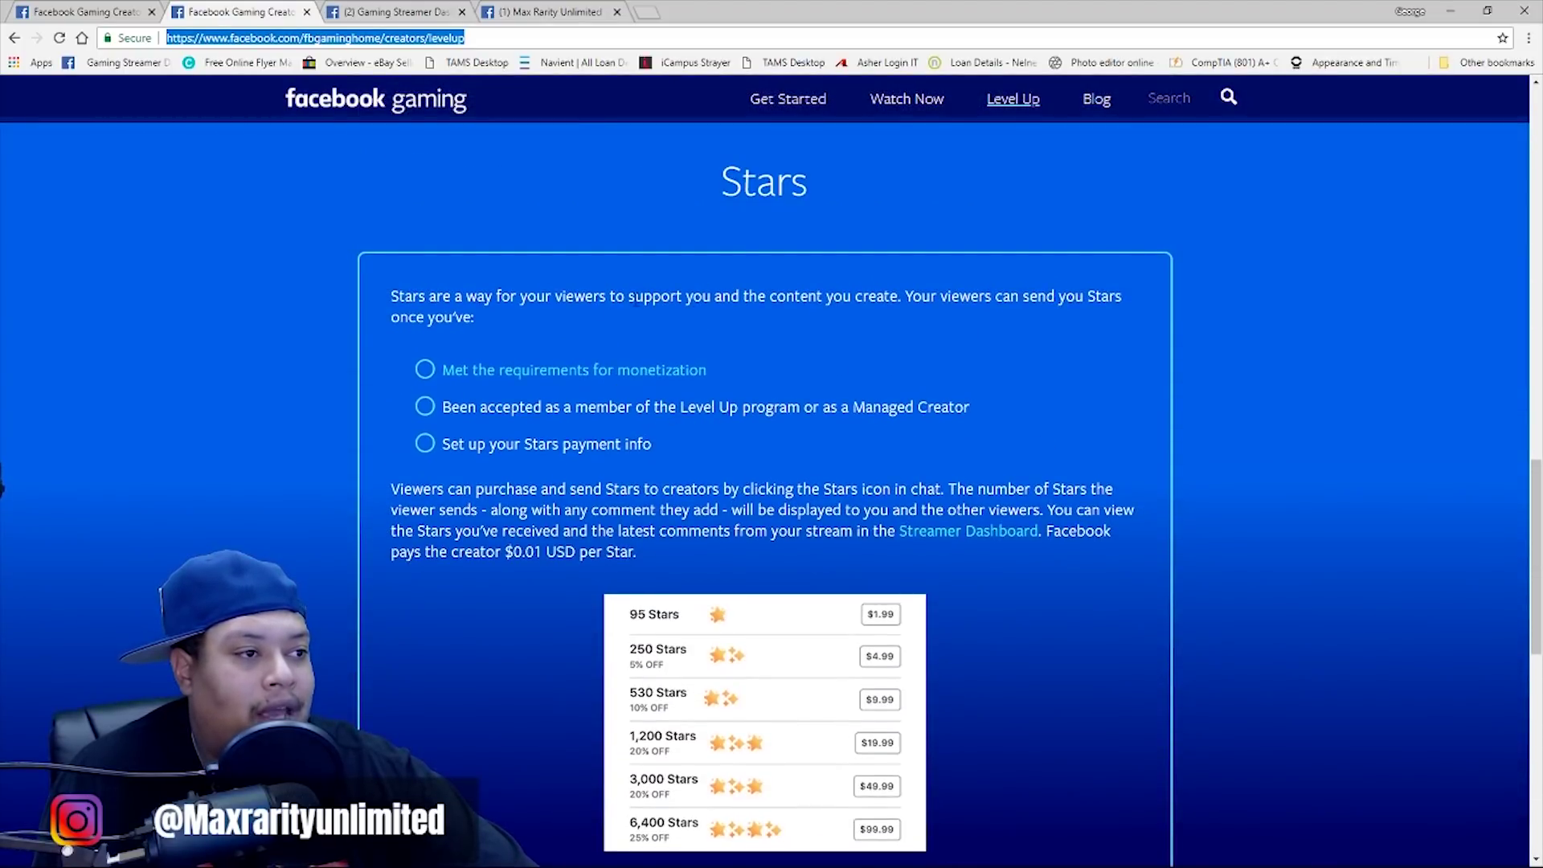
scroll(924, 478, "down", 1)
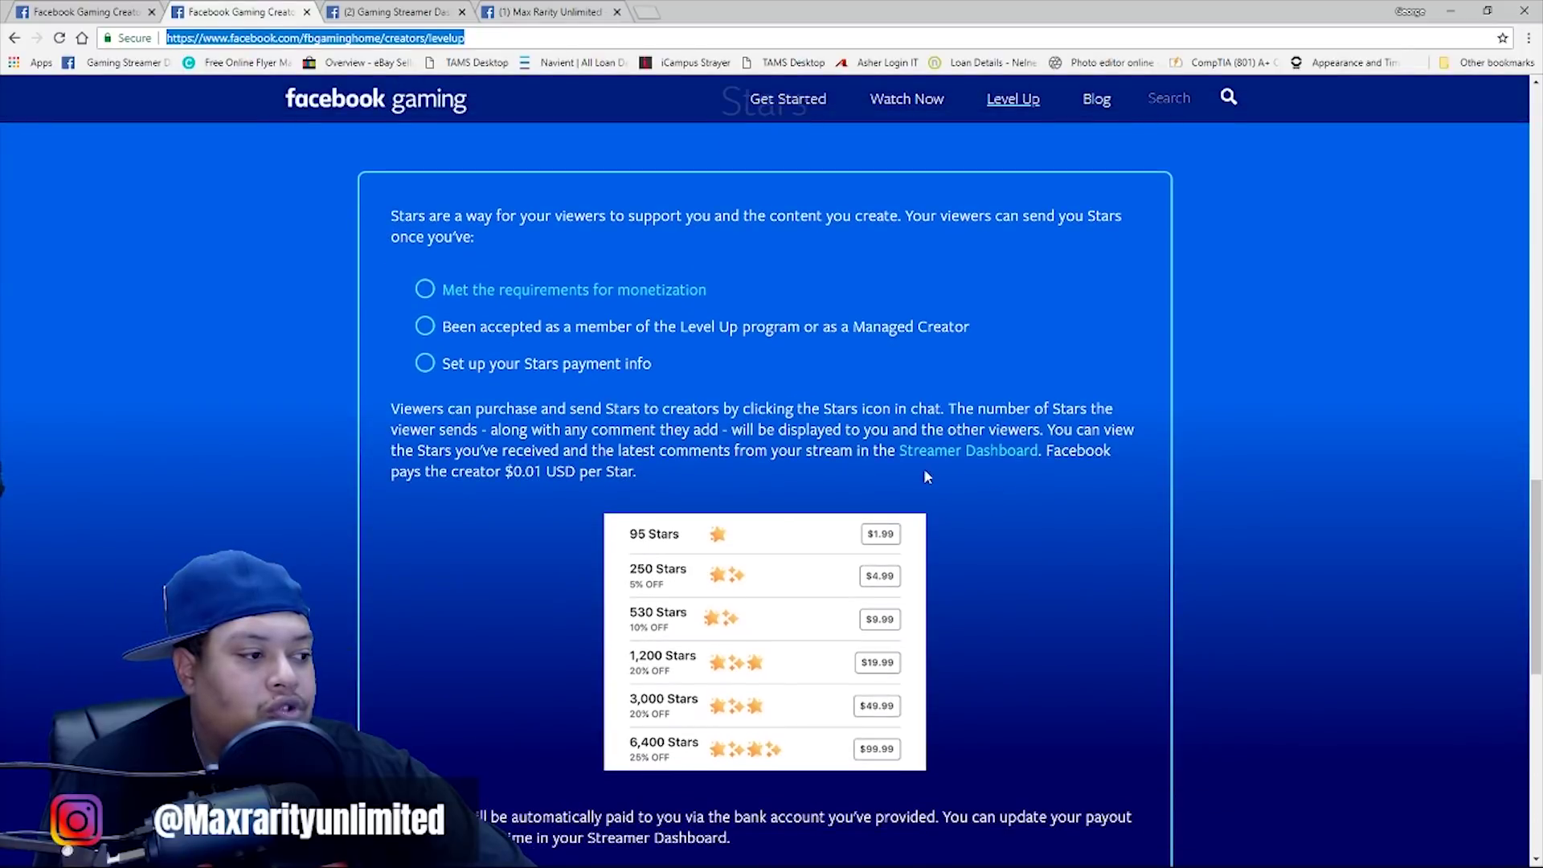
scroll(884, 473, "down", 1)
scroll(845, 477, "down", 8)
scroll(962, 180, "up", 12)
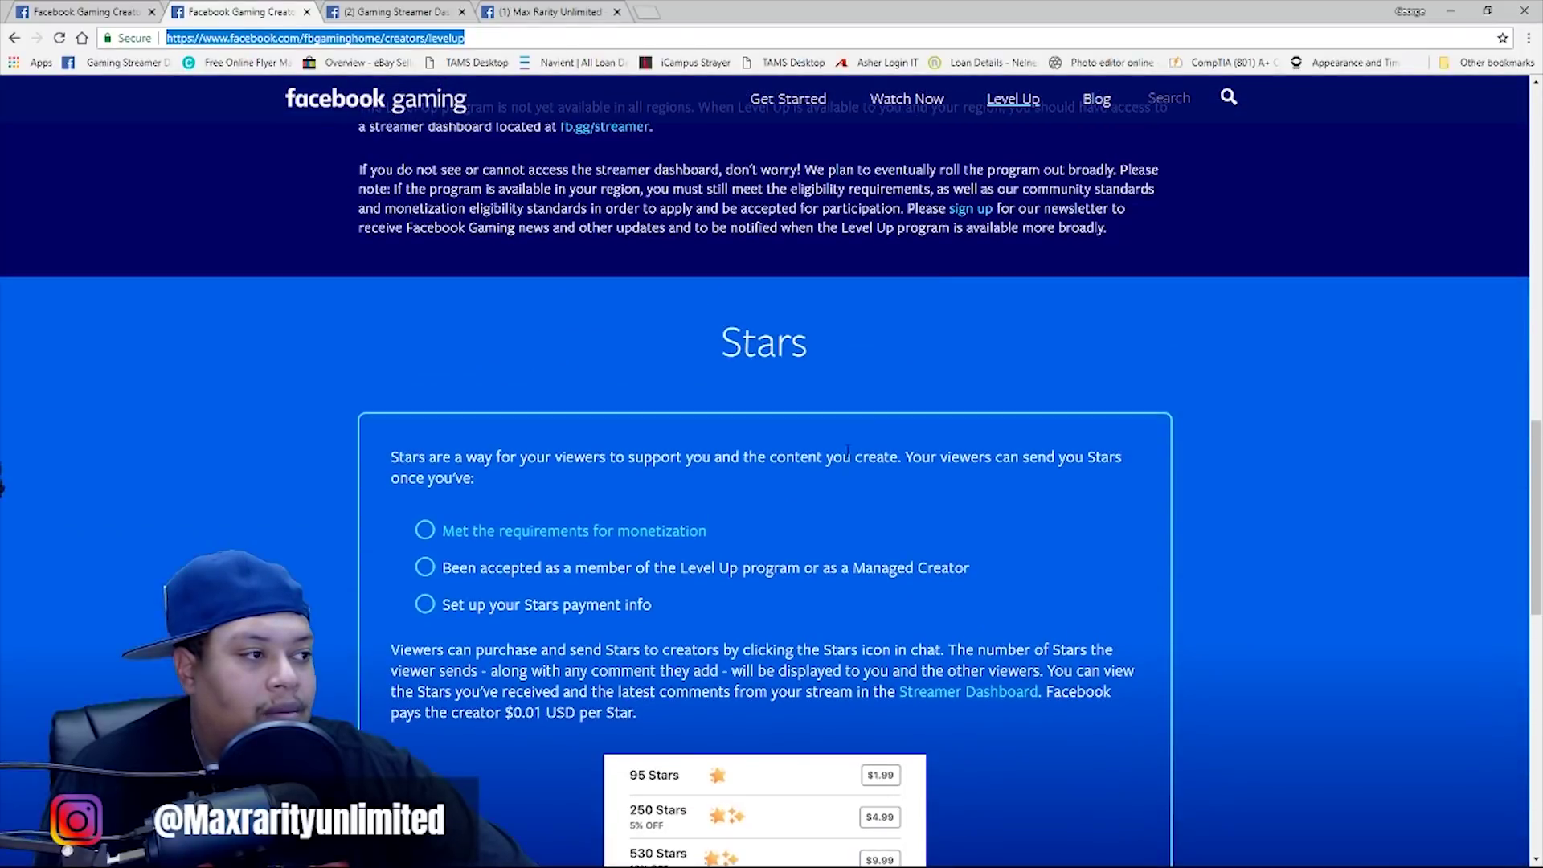
scroll(940, 241, "up", 9)
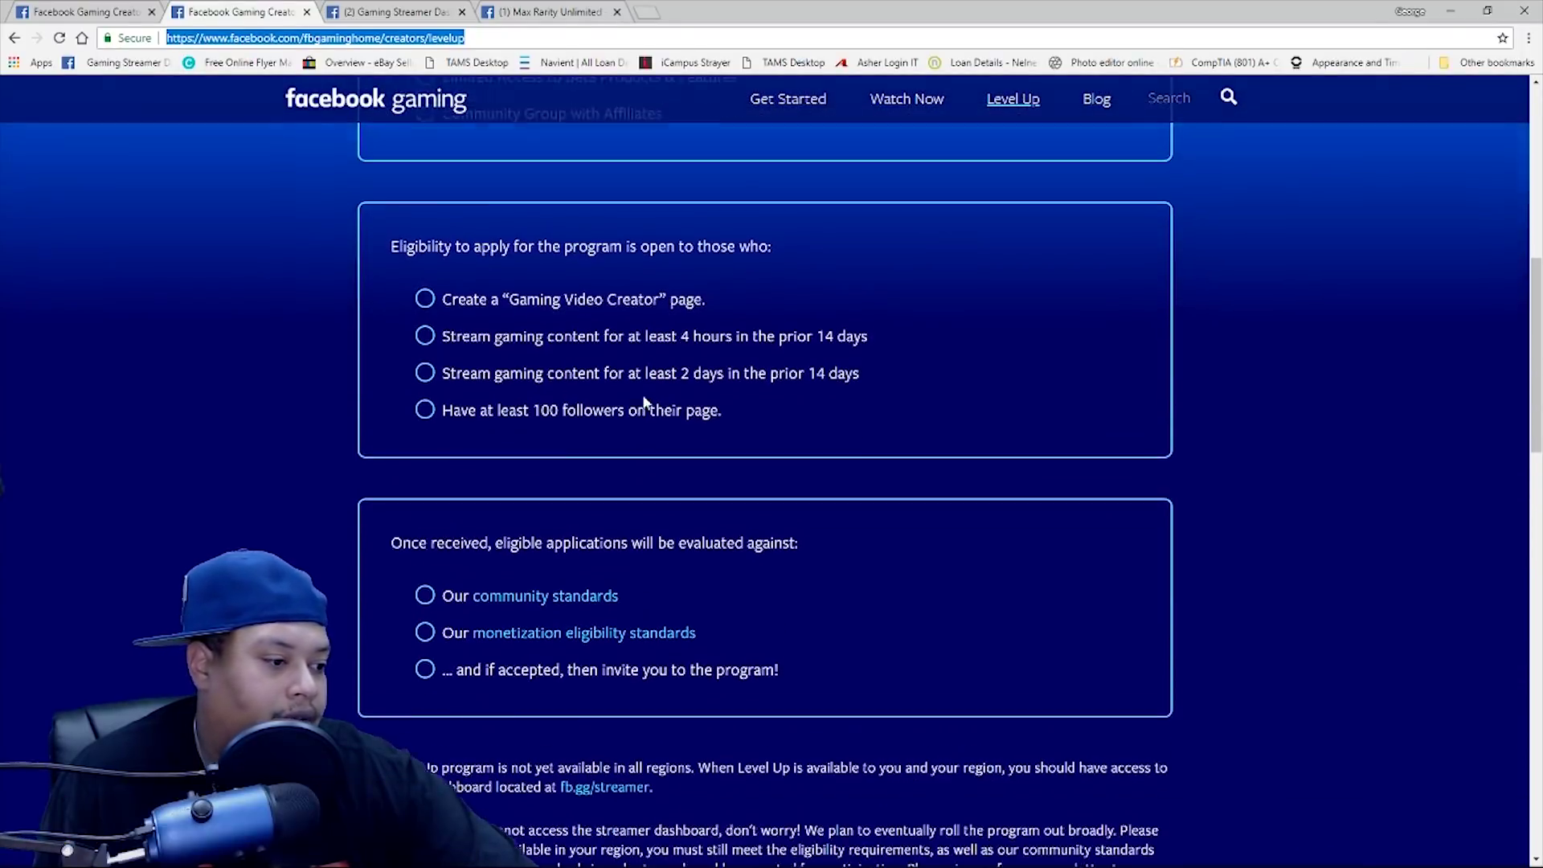
scroll(663, 473, "down", 4)
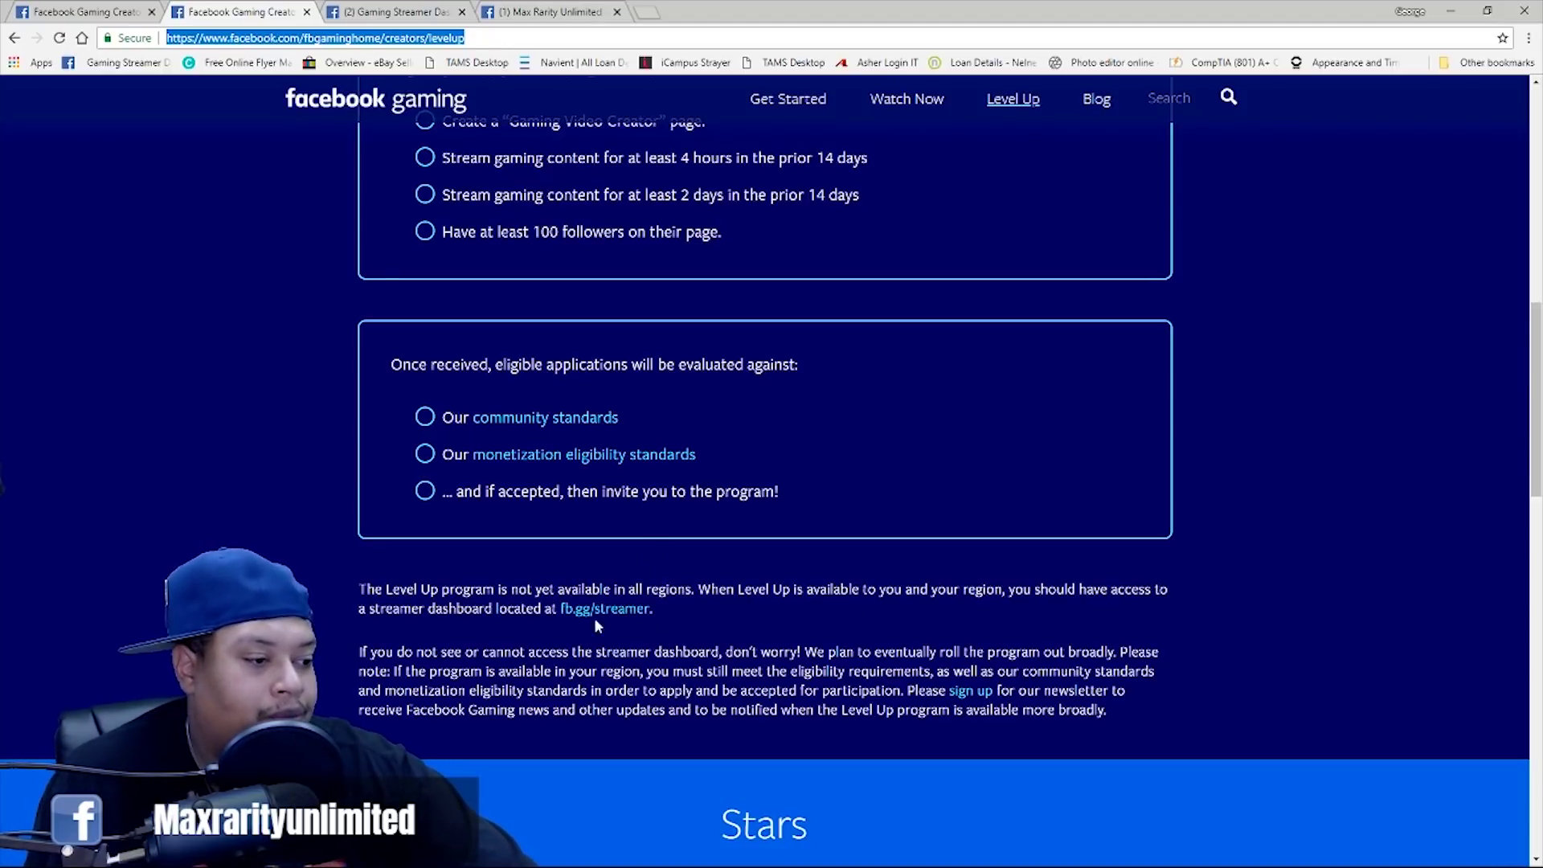
left_click_drag(680, 614, 544, 609)
left_click(691, 623)
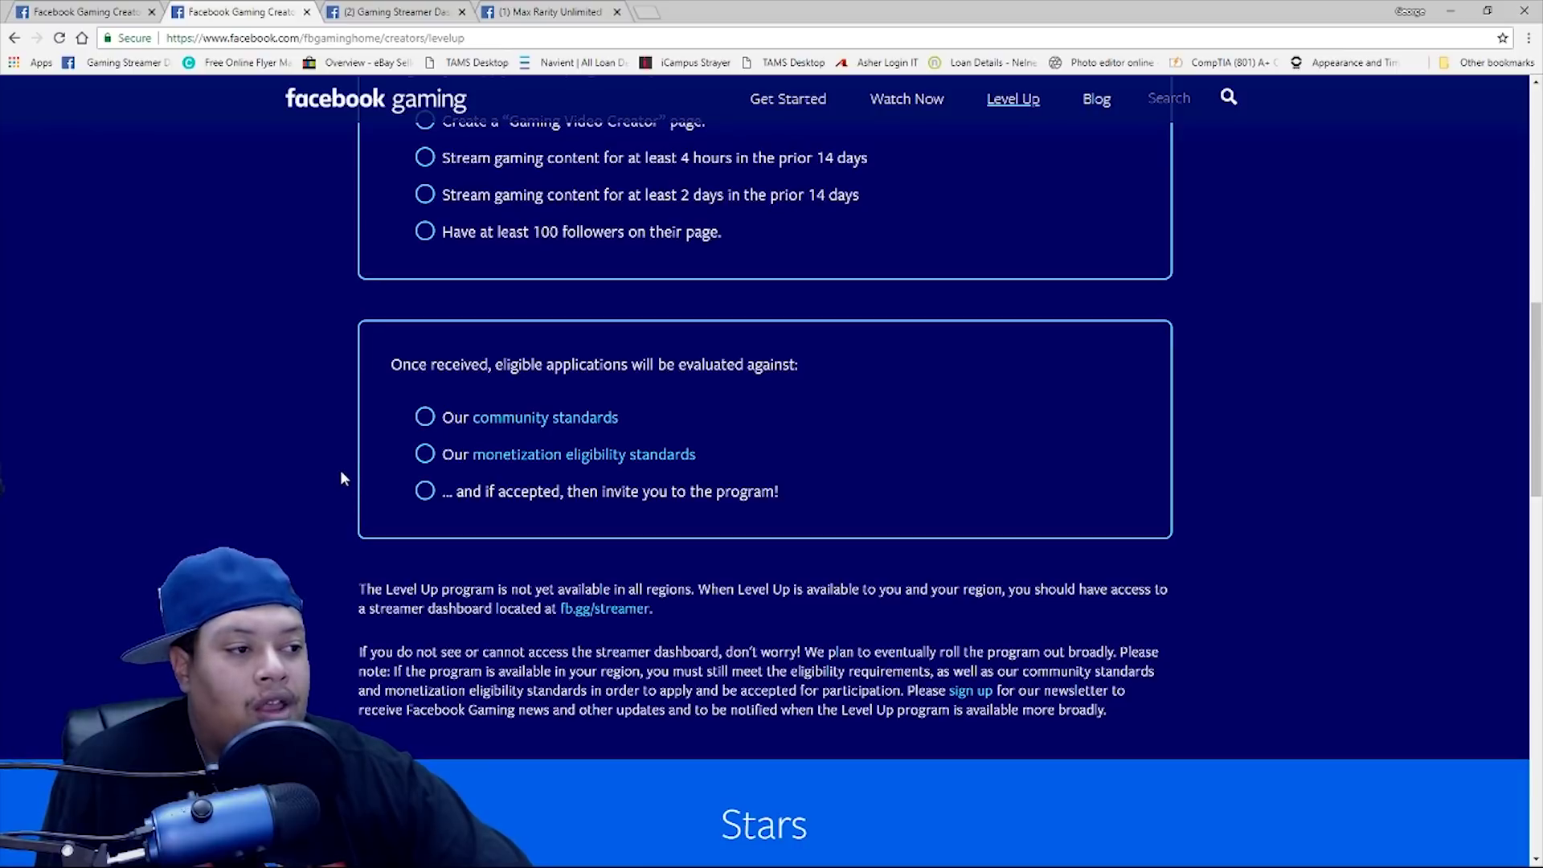
scroll(340, 446, "down", 1)
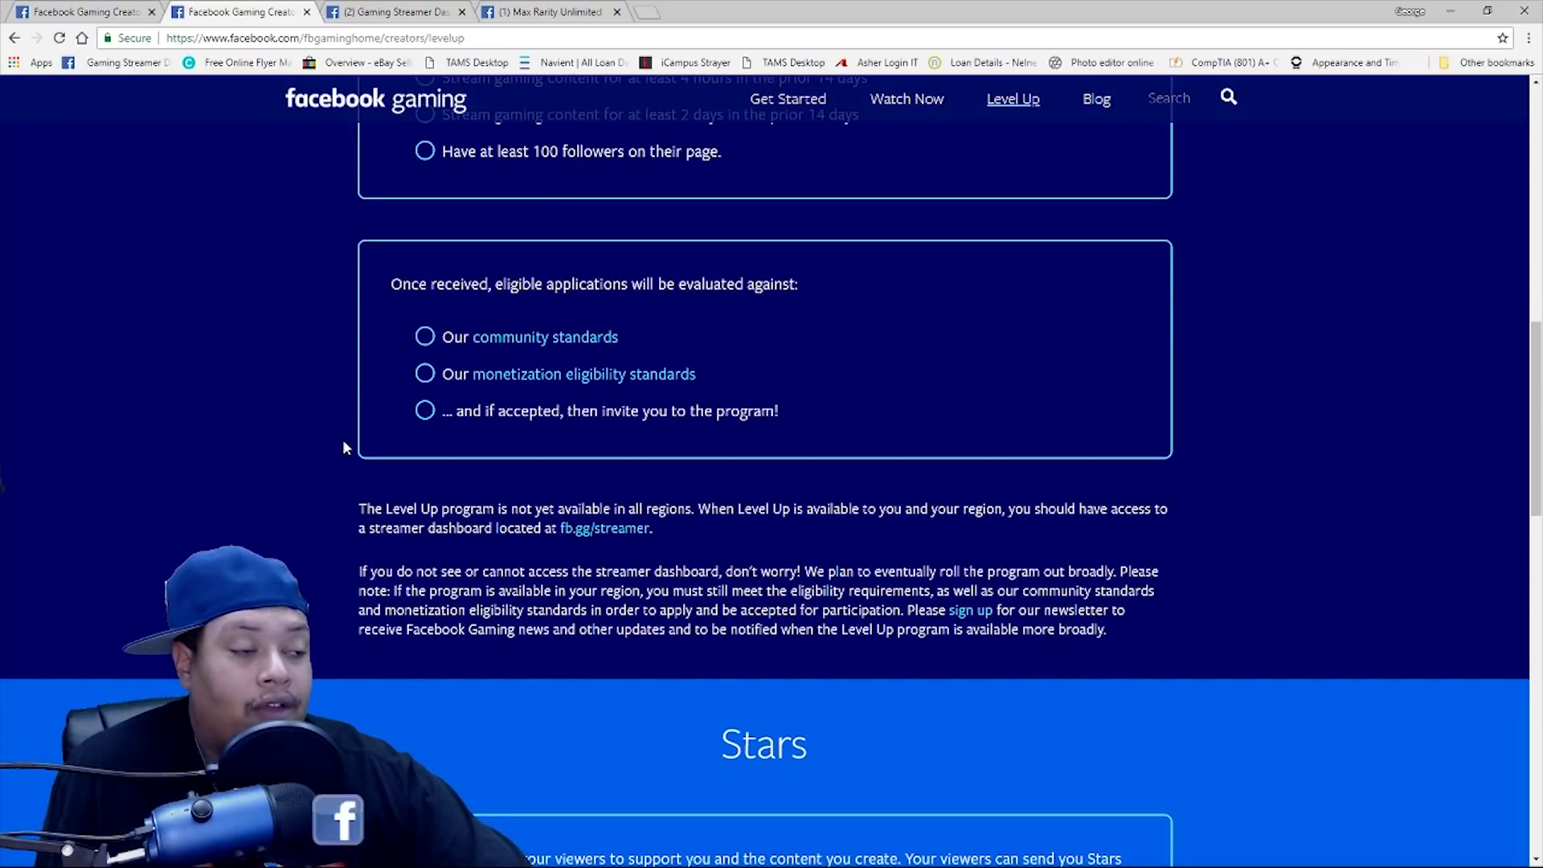
Step: Switch to the Gaming Streamer Dashboard, clear the page text selection, and open the Alerts settings
scroll(347, 434, "up", 1)
left_click(376, 9)
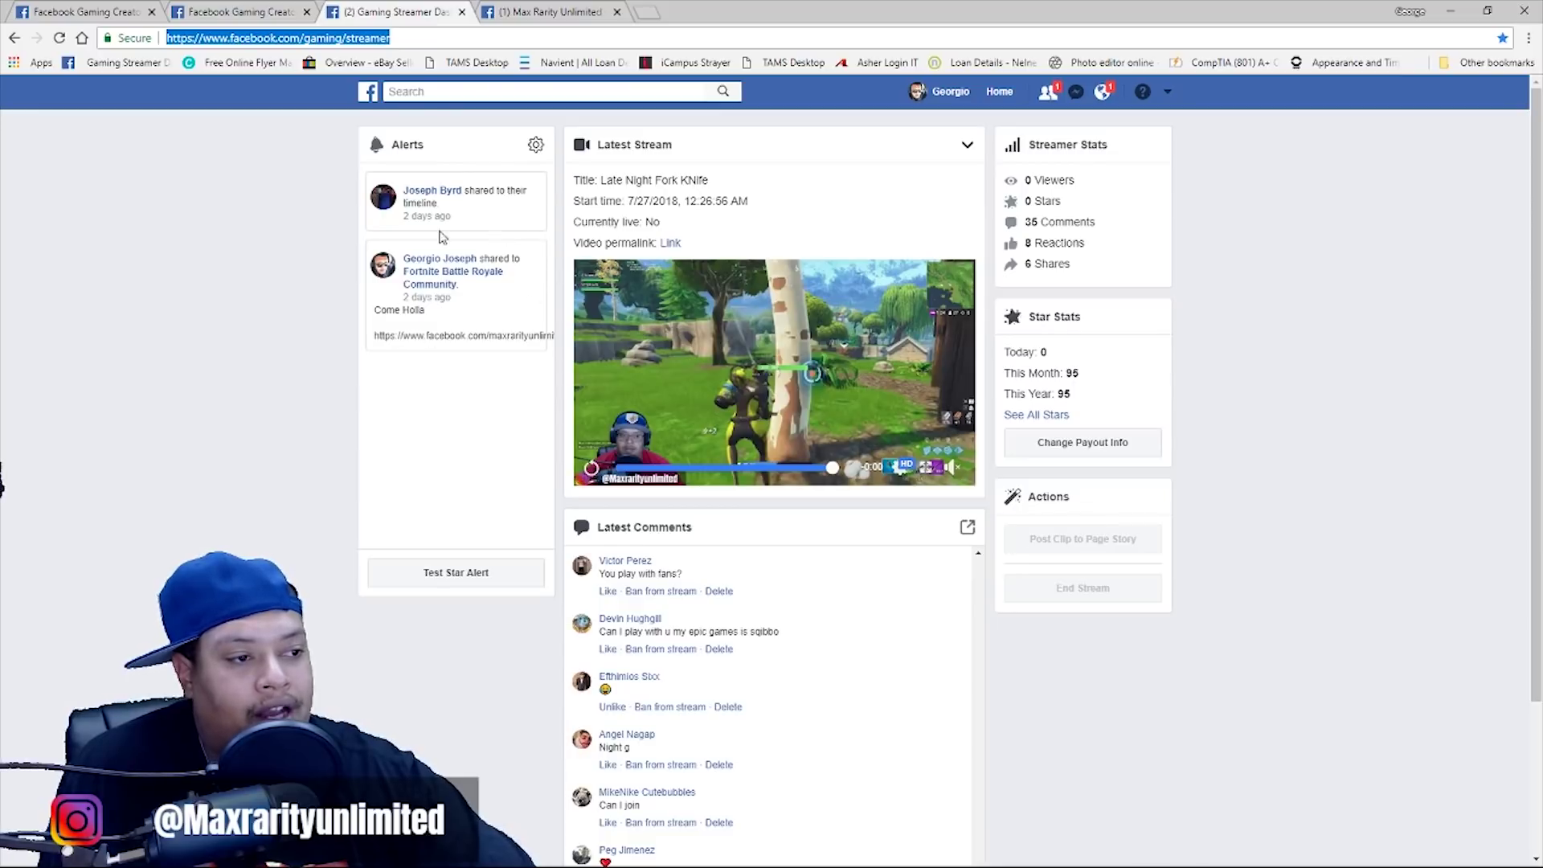
left_click_drag(345, 195, 428, 216)
left_click(320, 192)
left_click(306, 255)
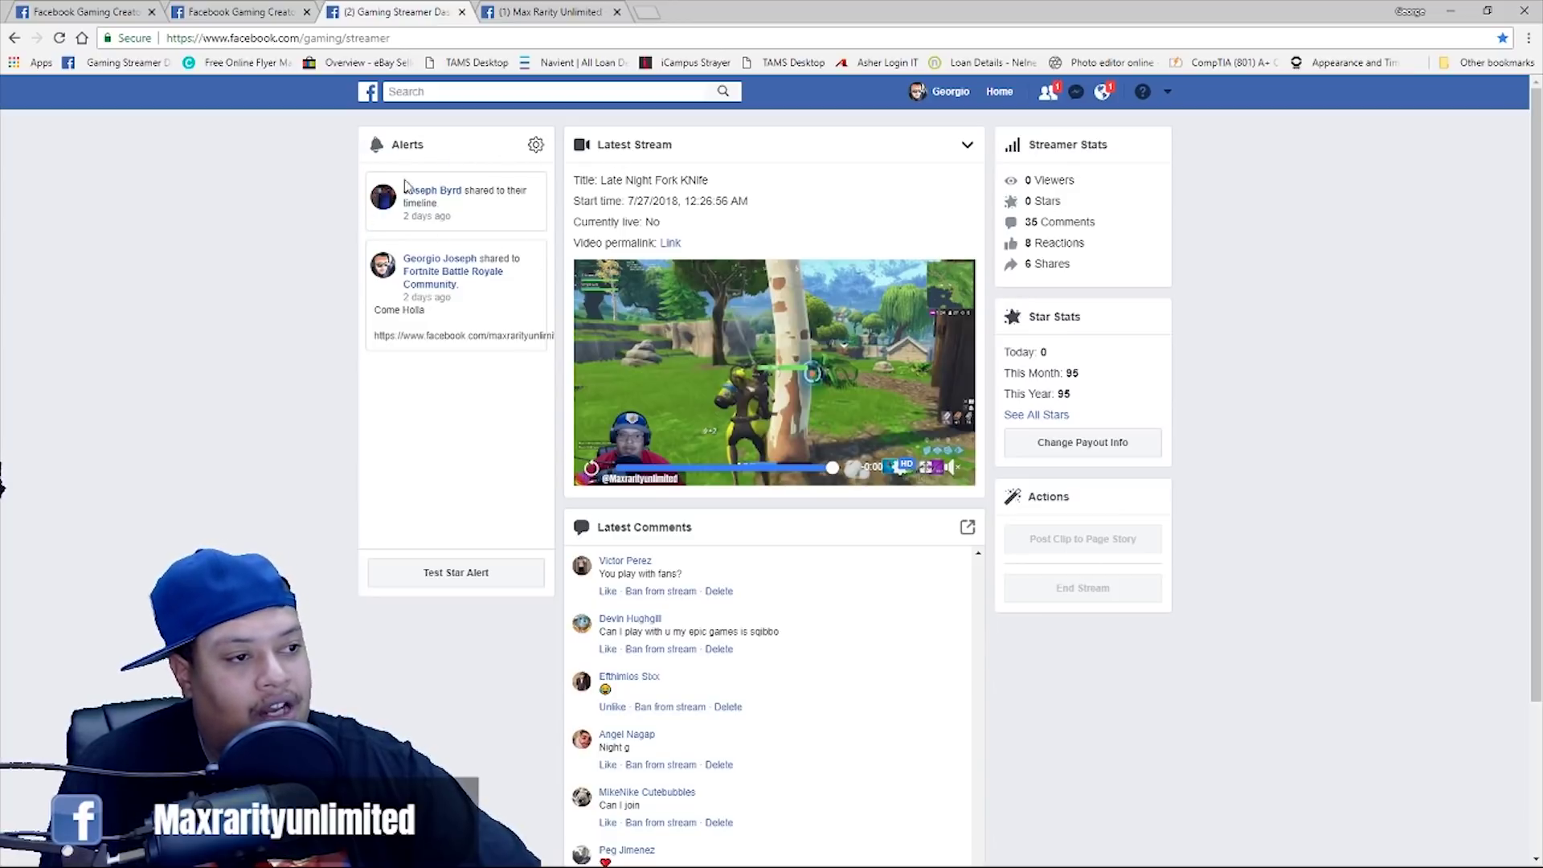
left_click(536, 146)
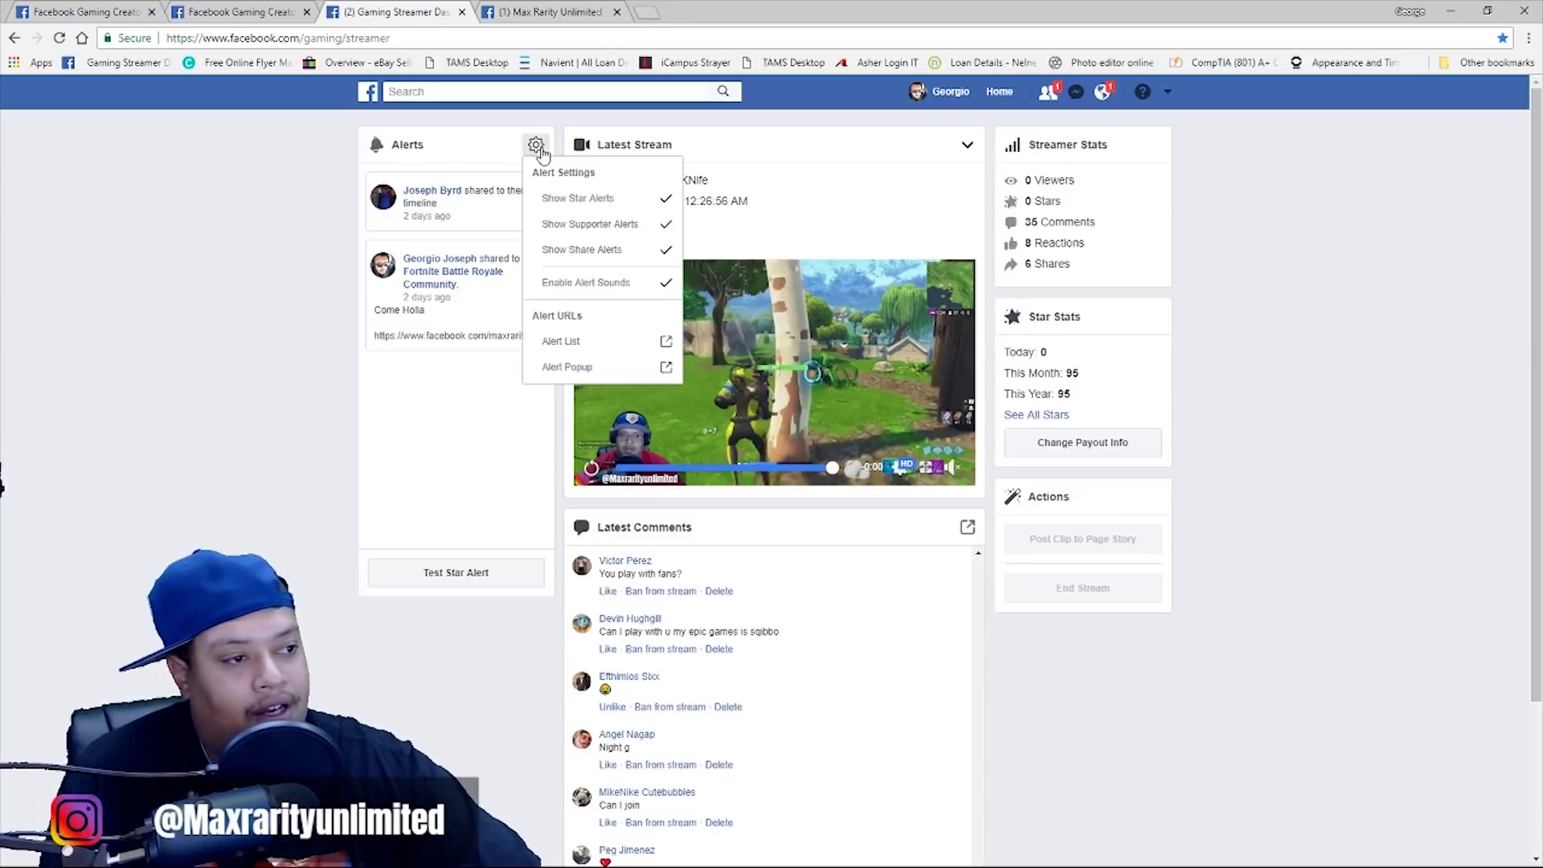
Step: Open the Alert Popup link in a new tab and copy its newalert address
right_click(617, 374)
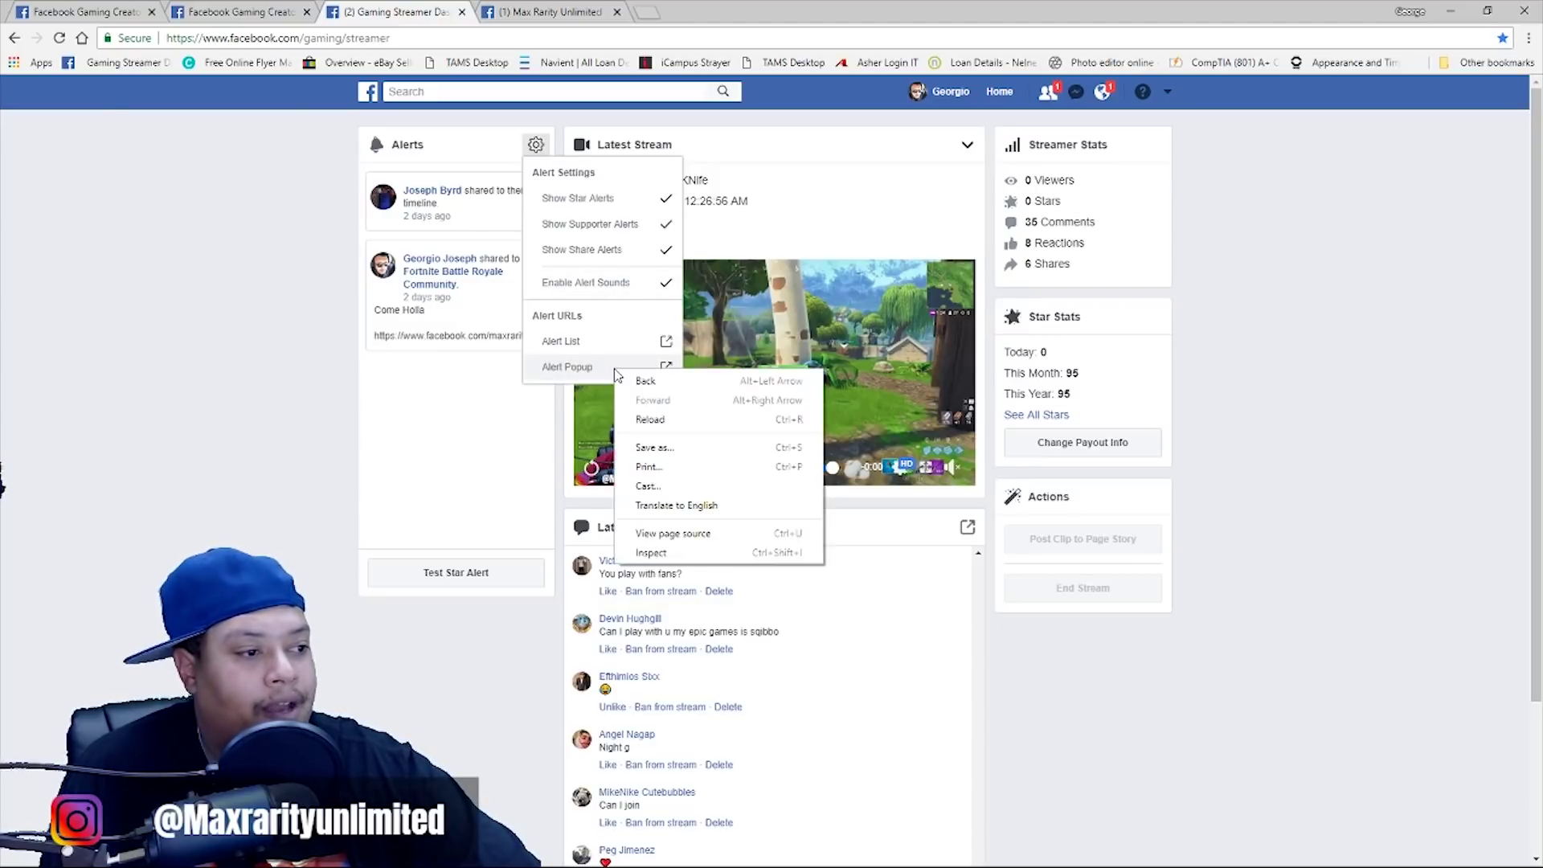
left_click(572, 371)
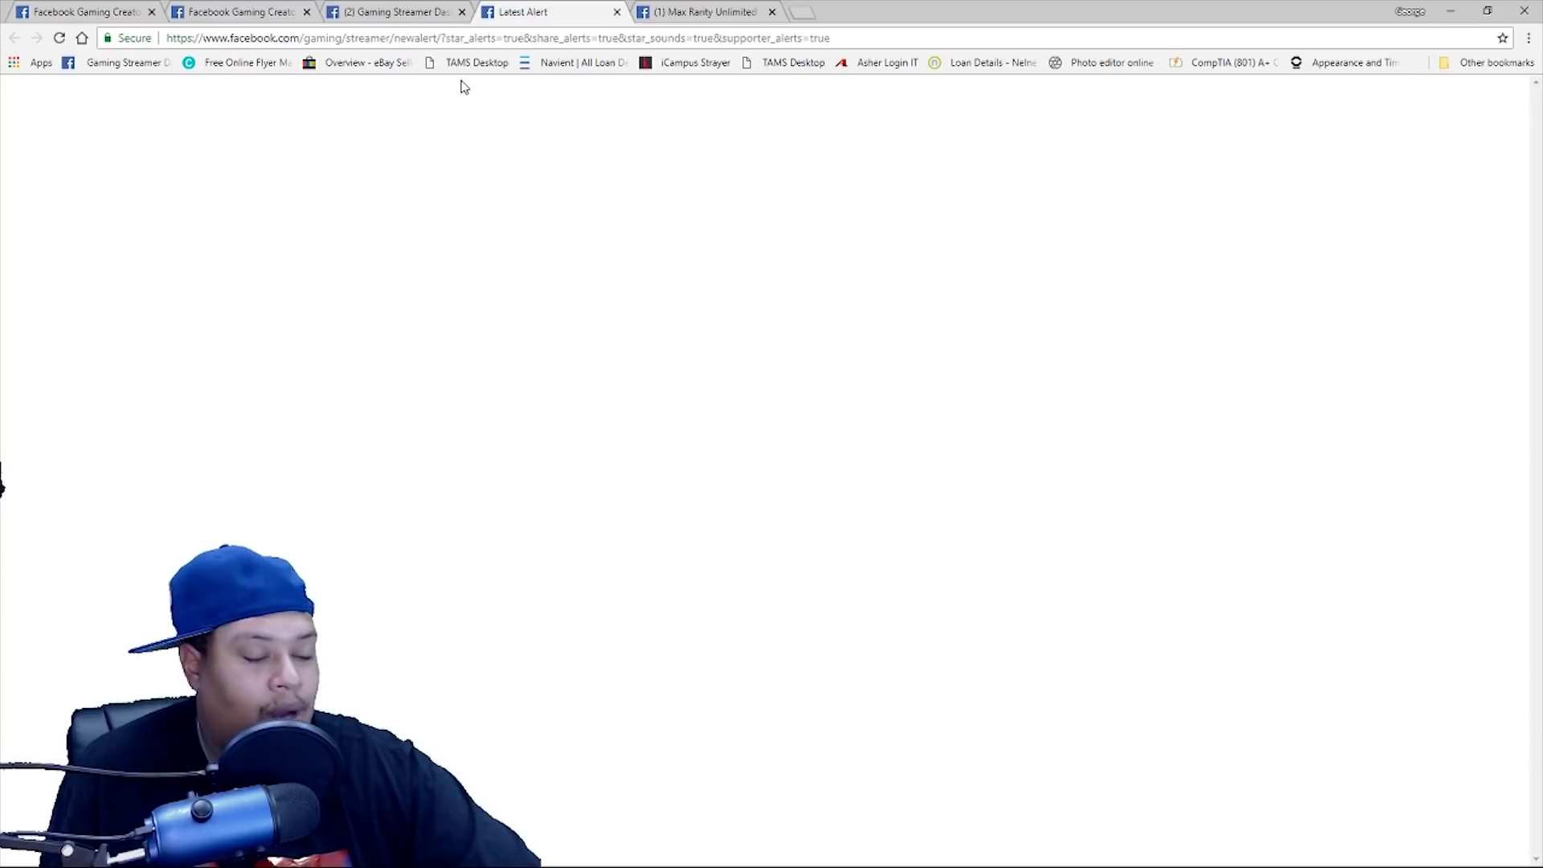
right_click(535, 46)
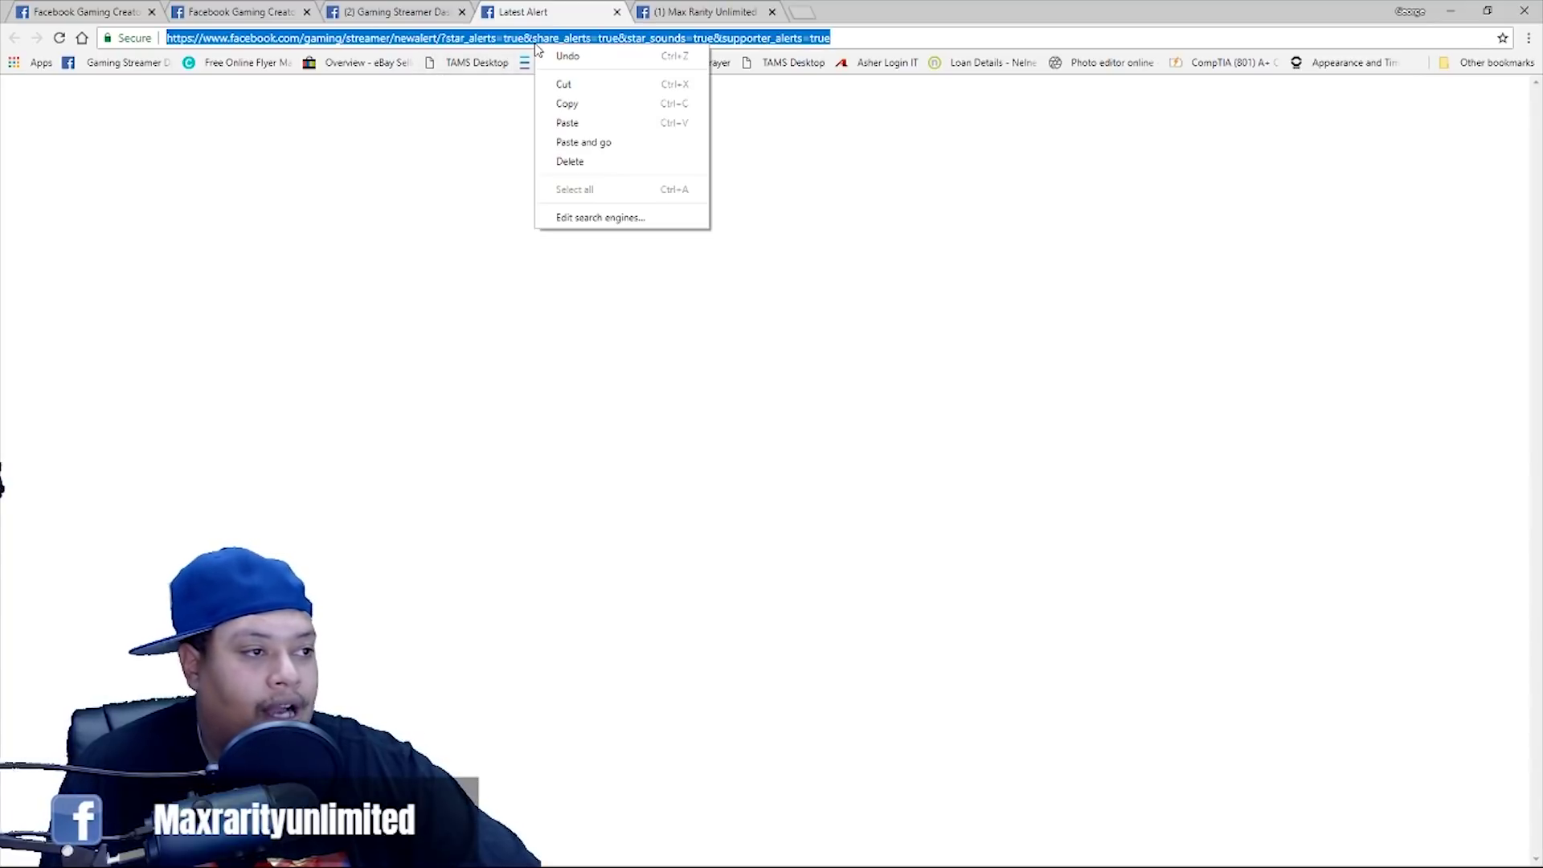
left_click(598, 108)
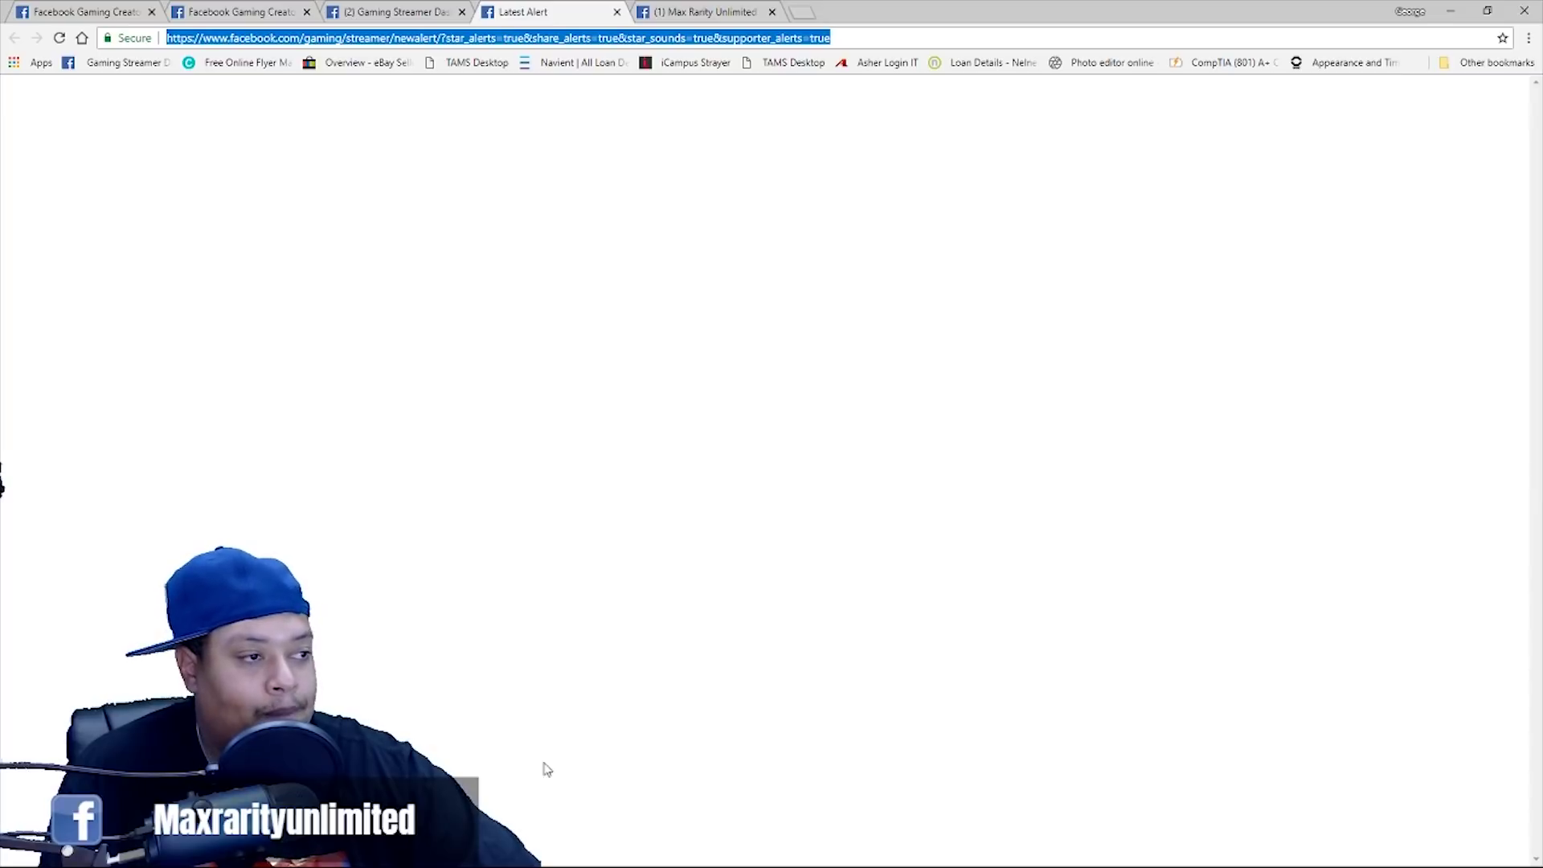
left_click(418, 854)
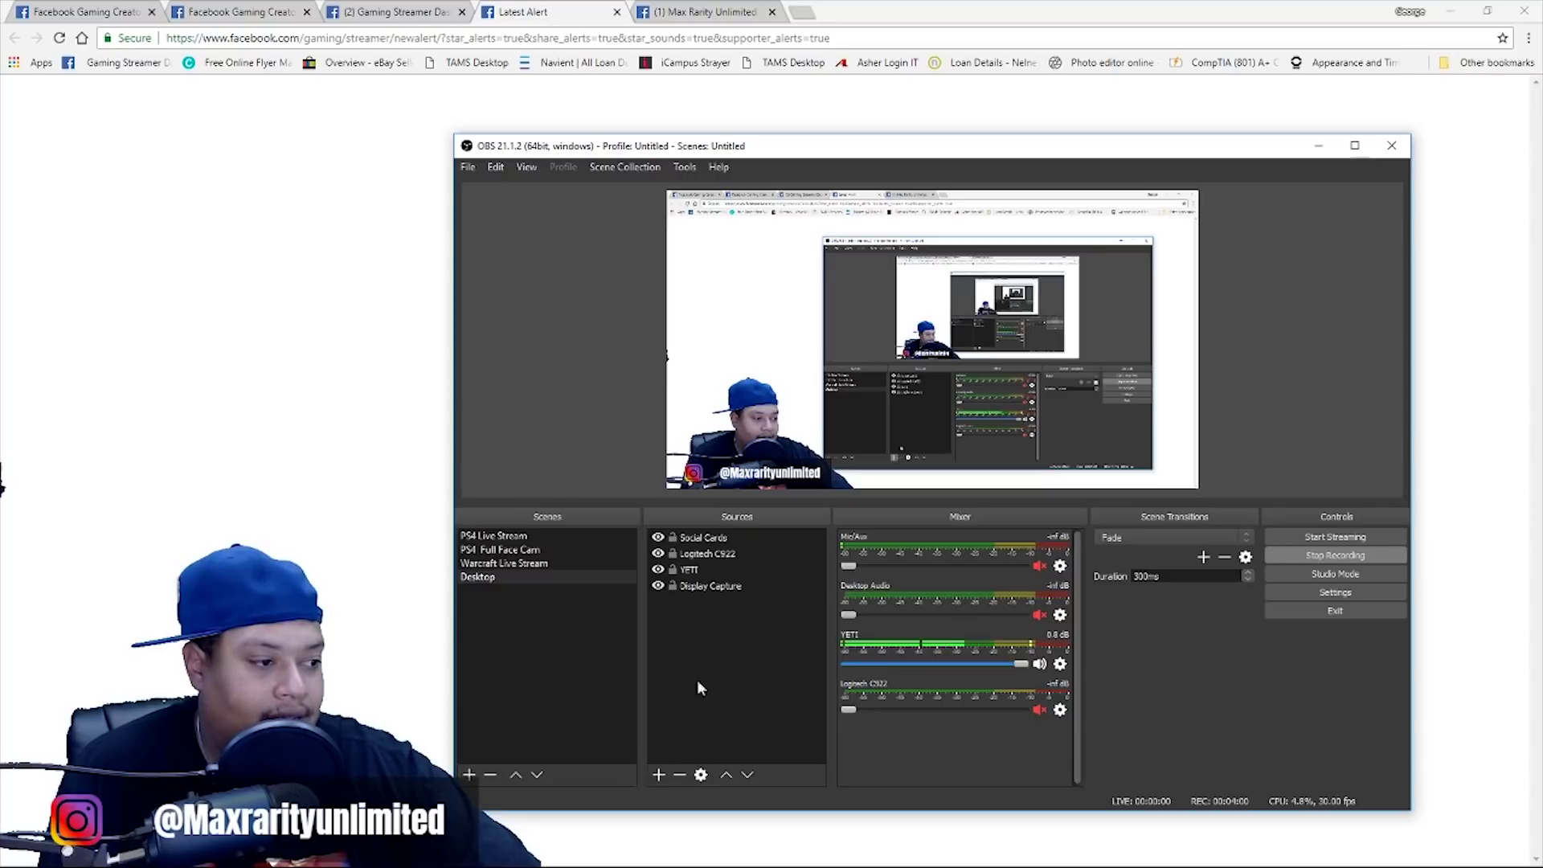
Step: Add a Browser source named Browser and paste the Facebook star alerts popup URL as its address
left_click(659, 775)
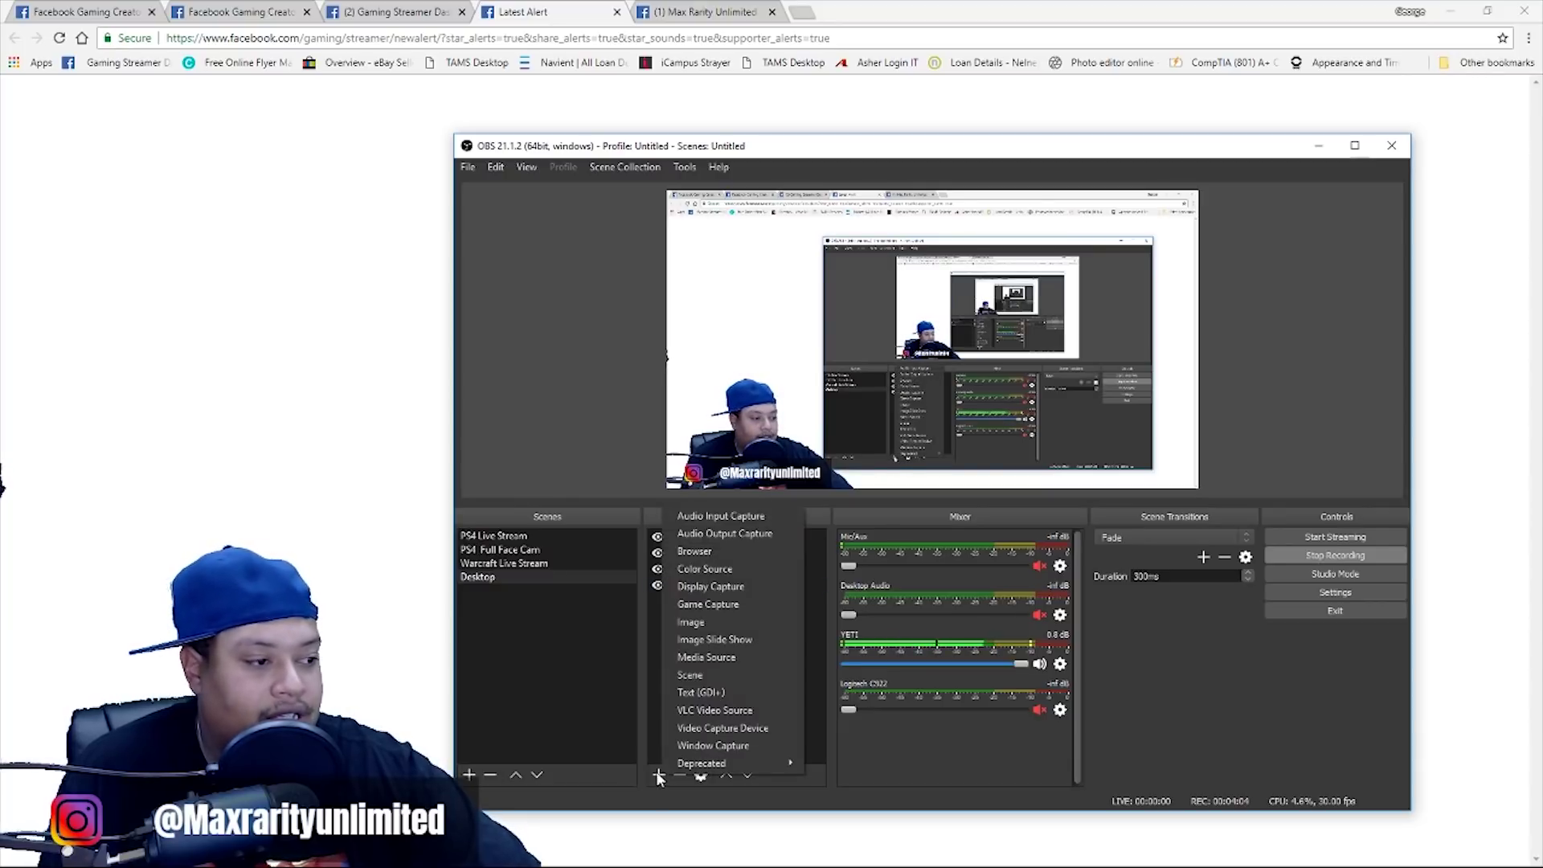
left_click(727, 554)
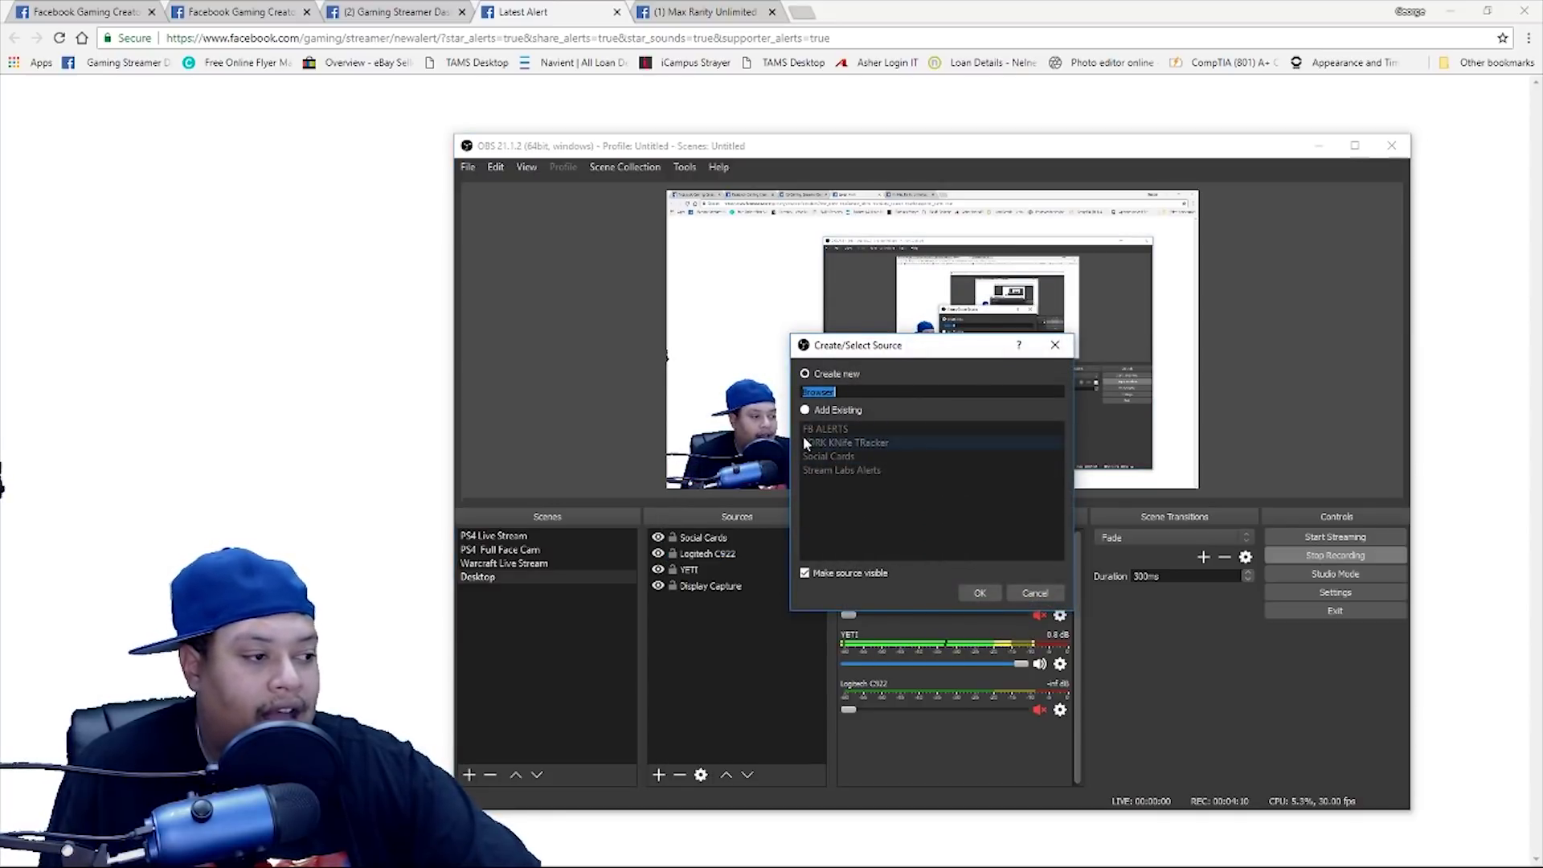
left_click(990, 592)
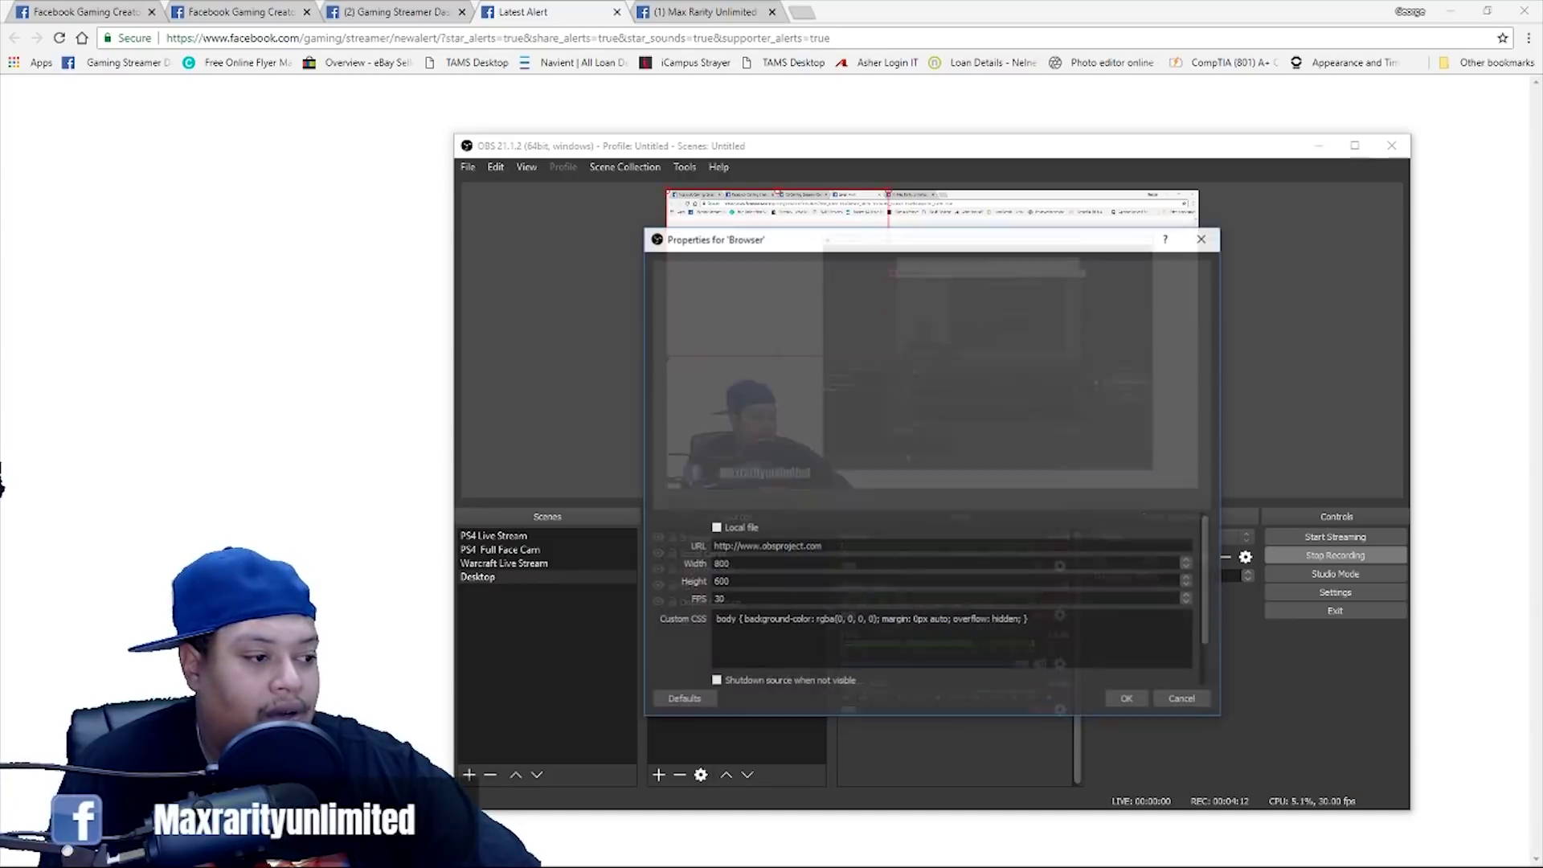
left_click_drag(863, 249, 788, 237)
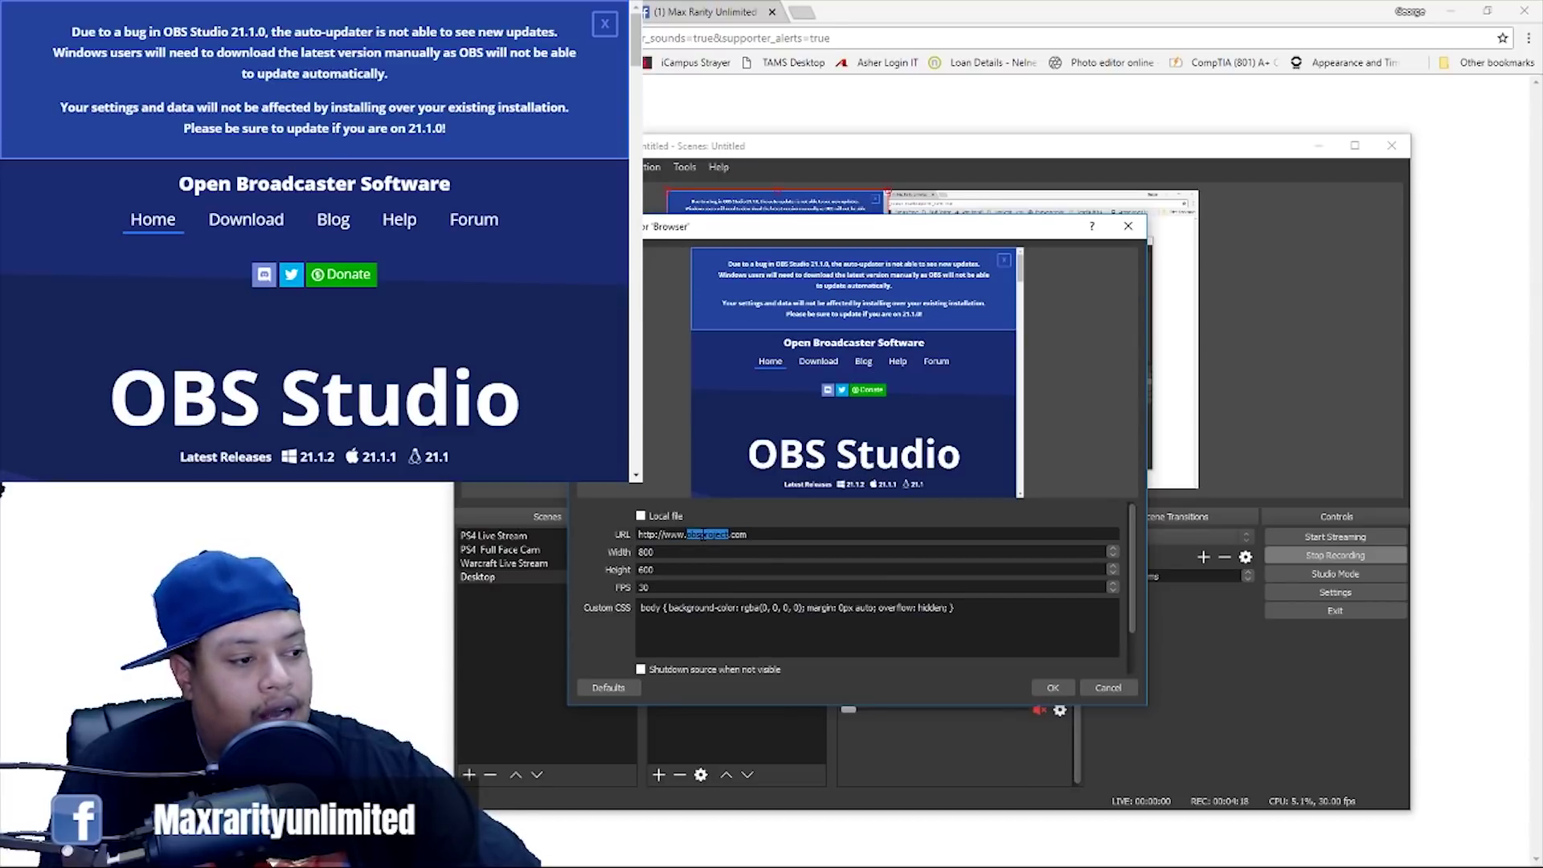
triple_click(703, 534)
right_click(701, 533)
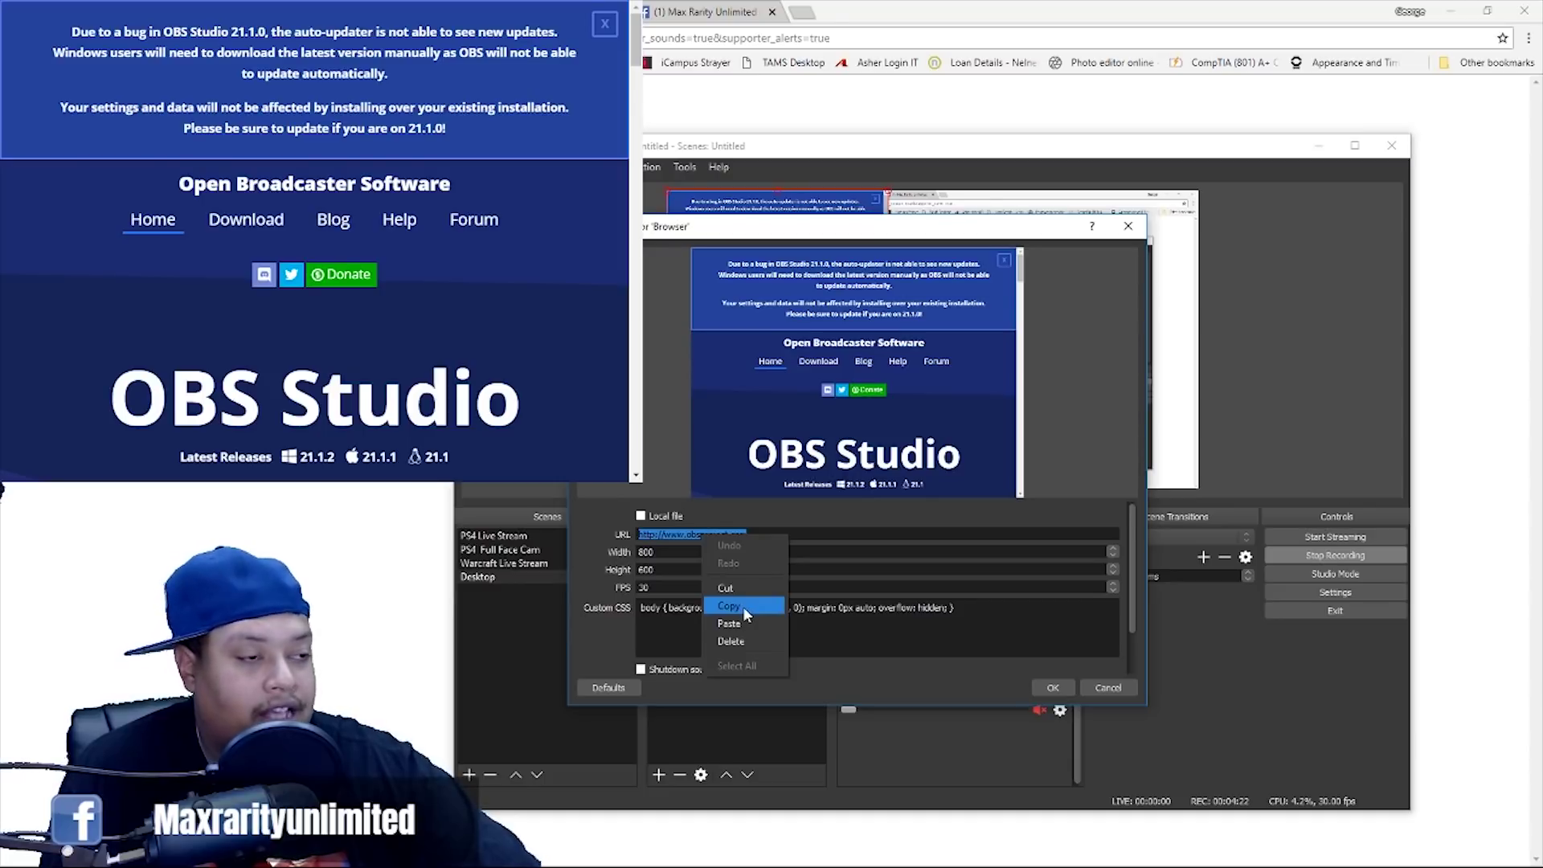
left_click(746, 624)
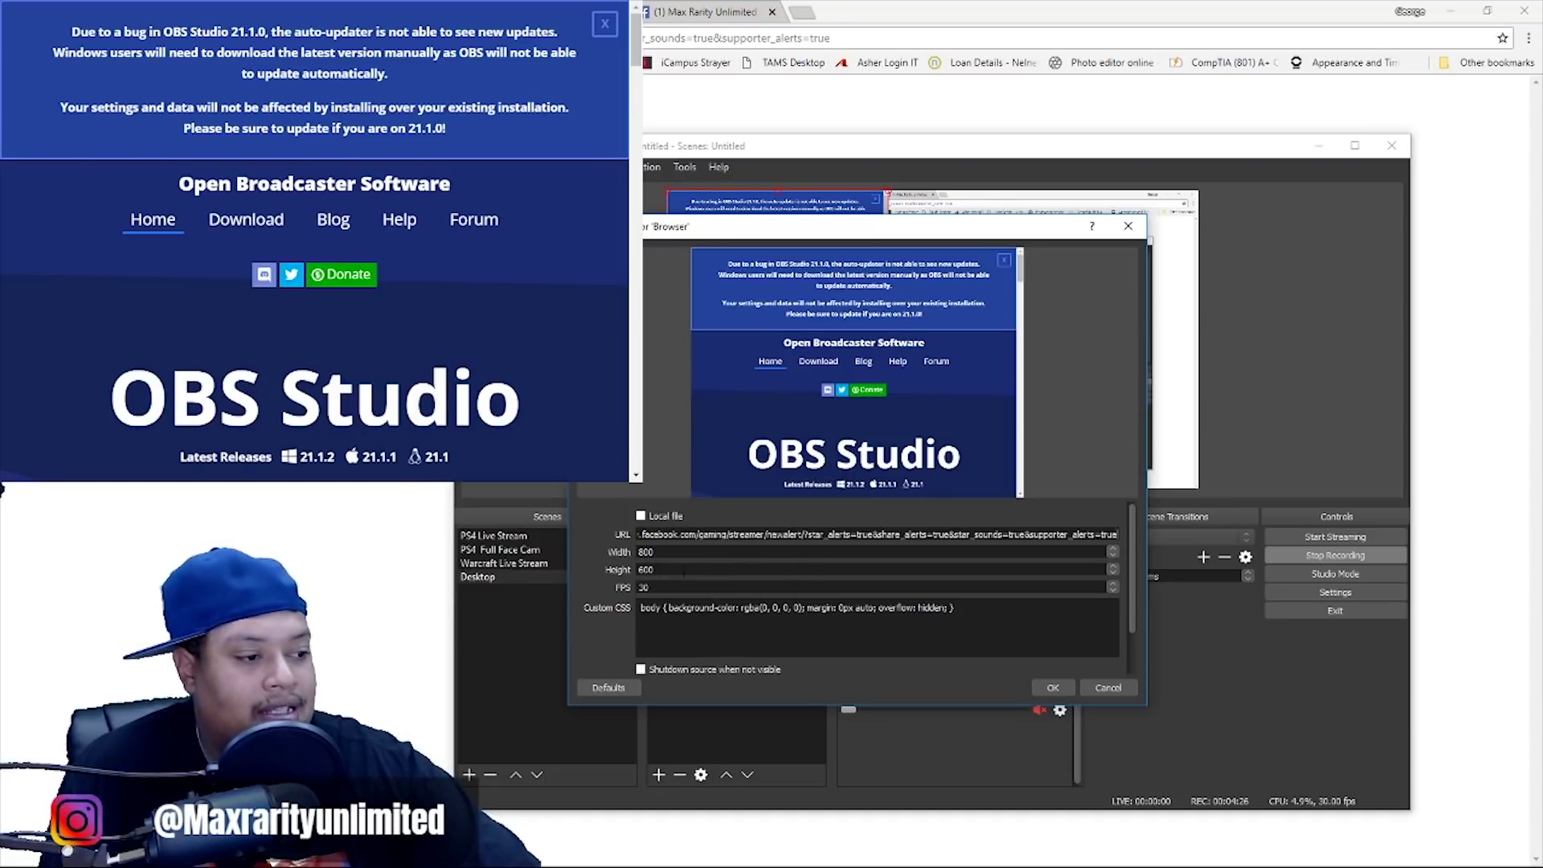
left_click(1053, 688)
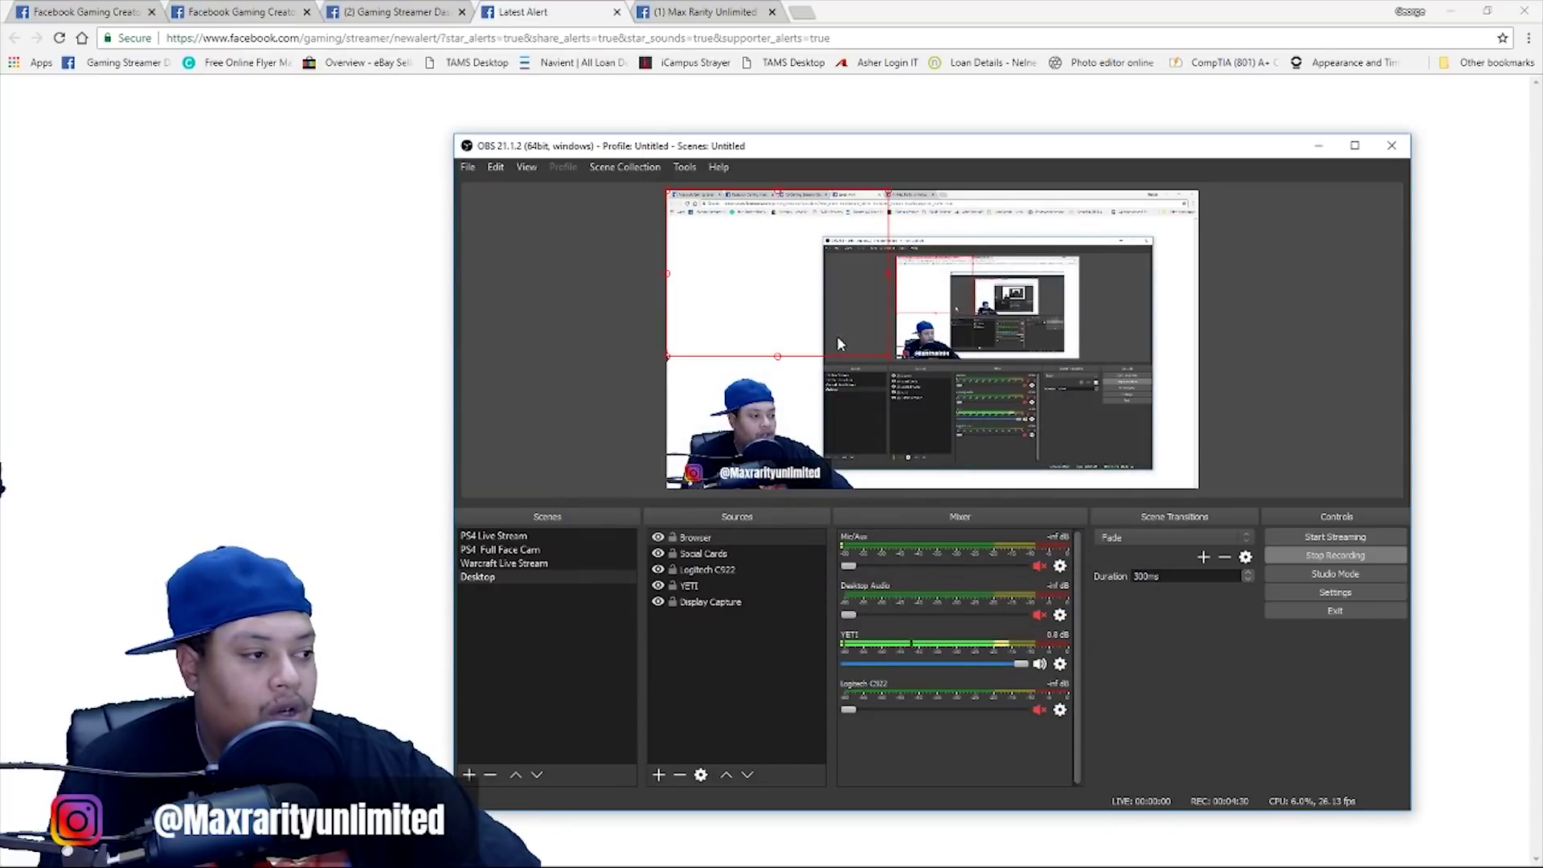
Step: Check the Browser alert source in its Interact window, then drag it further right on the canvas
mouse_move(846, 325)
left_mouse_down()
mouse_move(900, 378)
mouse_move(860, 381)
mouse_move(921, 374)
mouse_move(881, 365)
mouse_move(769, 388)
mouse_move(957, 406)
mouse_move(926, 413)
mouse_move(922, 392)
mouse_move(837, 357)
mouse_move(860, 340)
left_mouse_up()
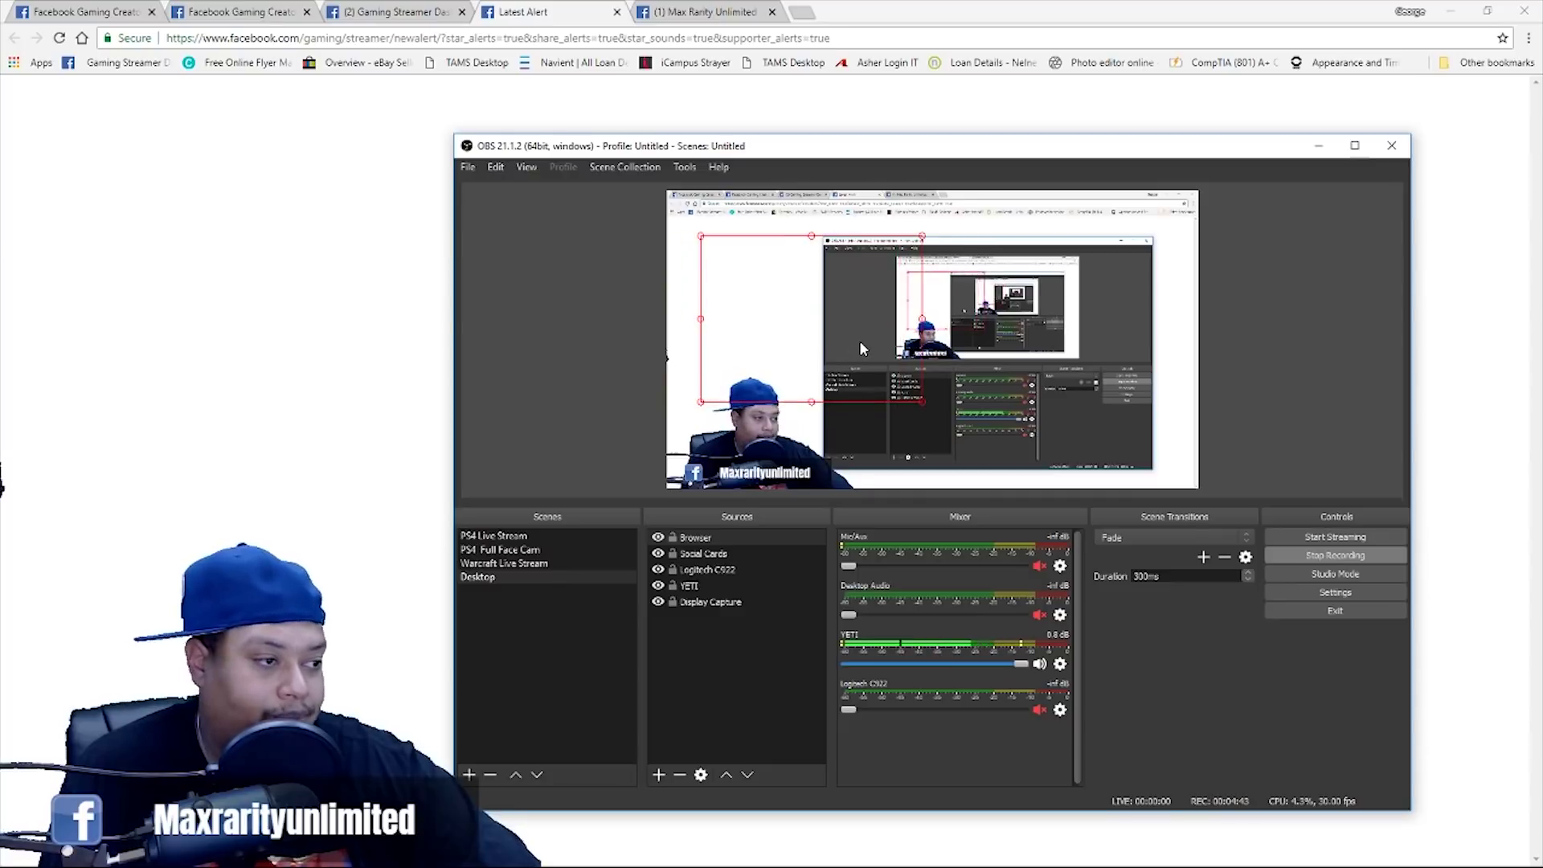
right_click(706, 538)
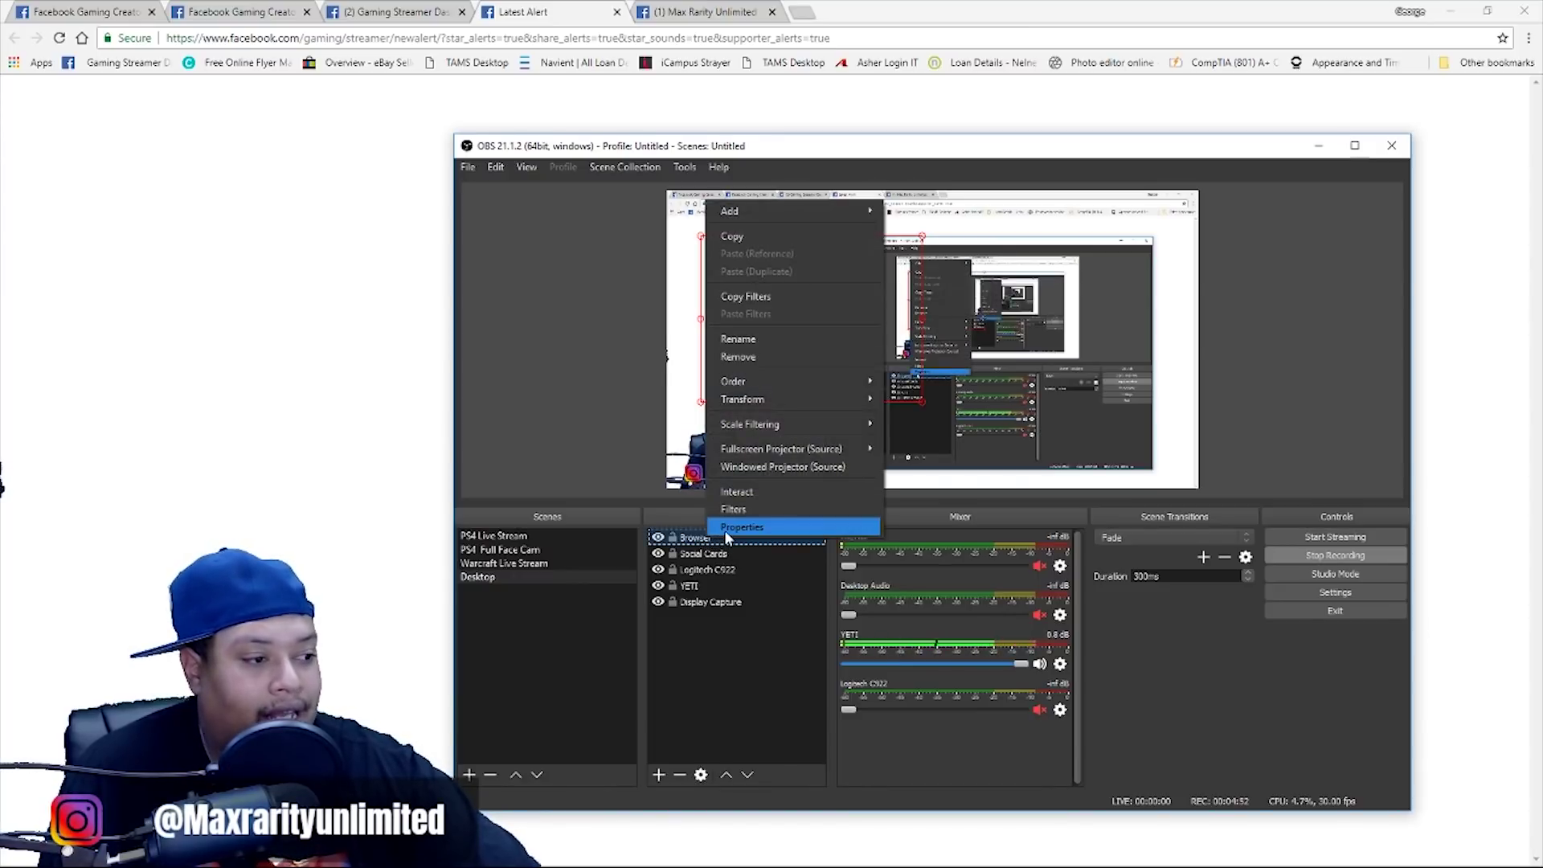
left_click(759, 490)
left_click_drag(879, 255, 730, 264)
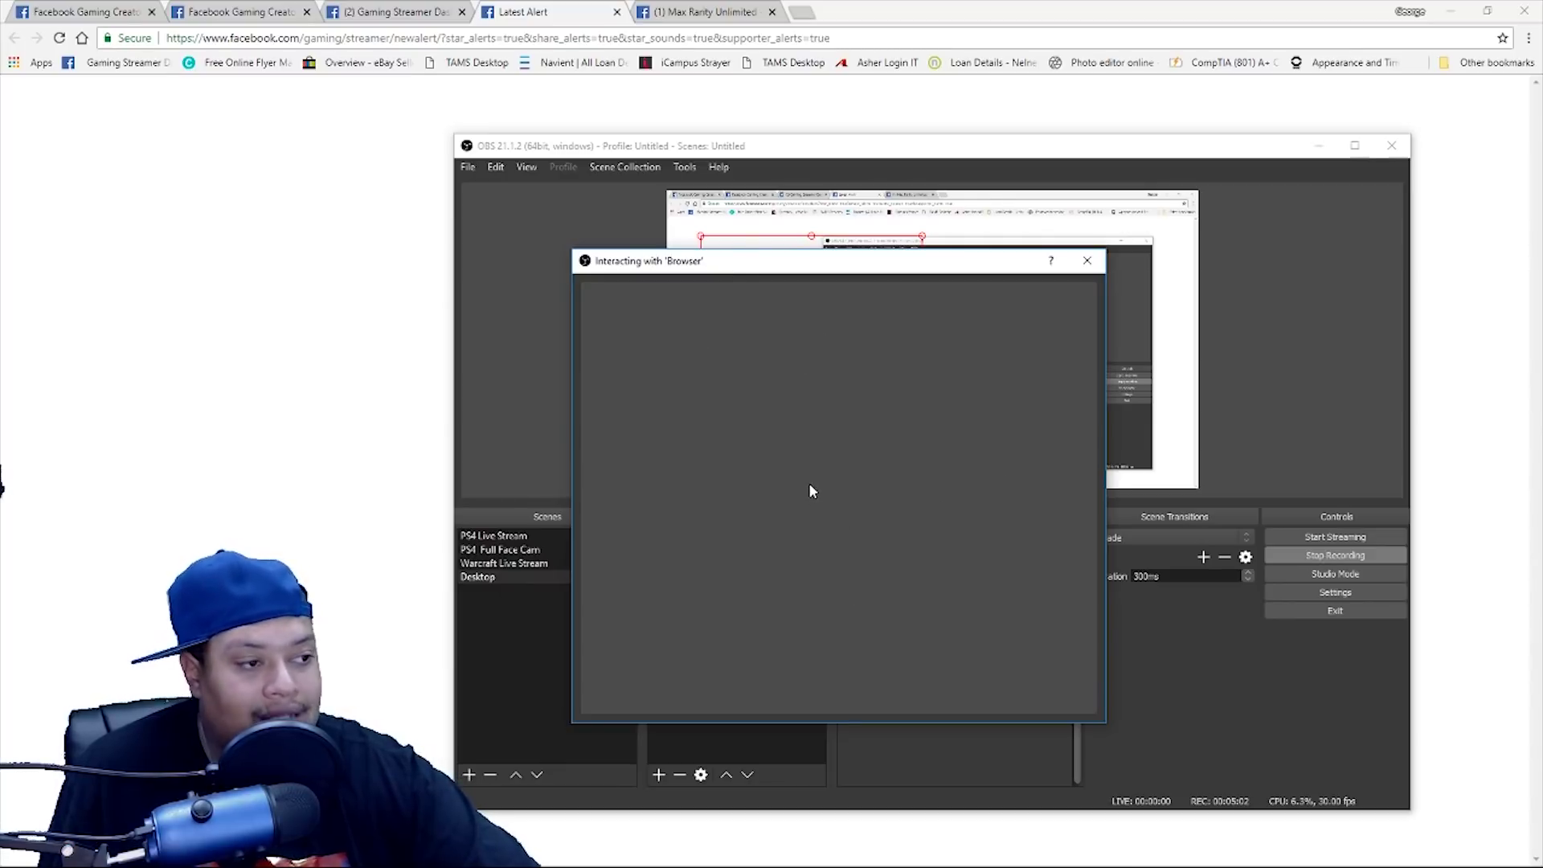
left_click_drag(769, 261, 696, 296)
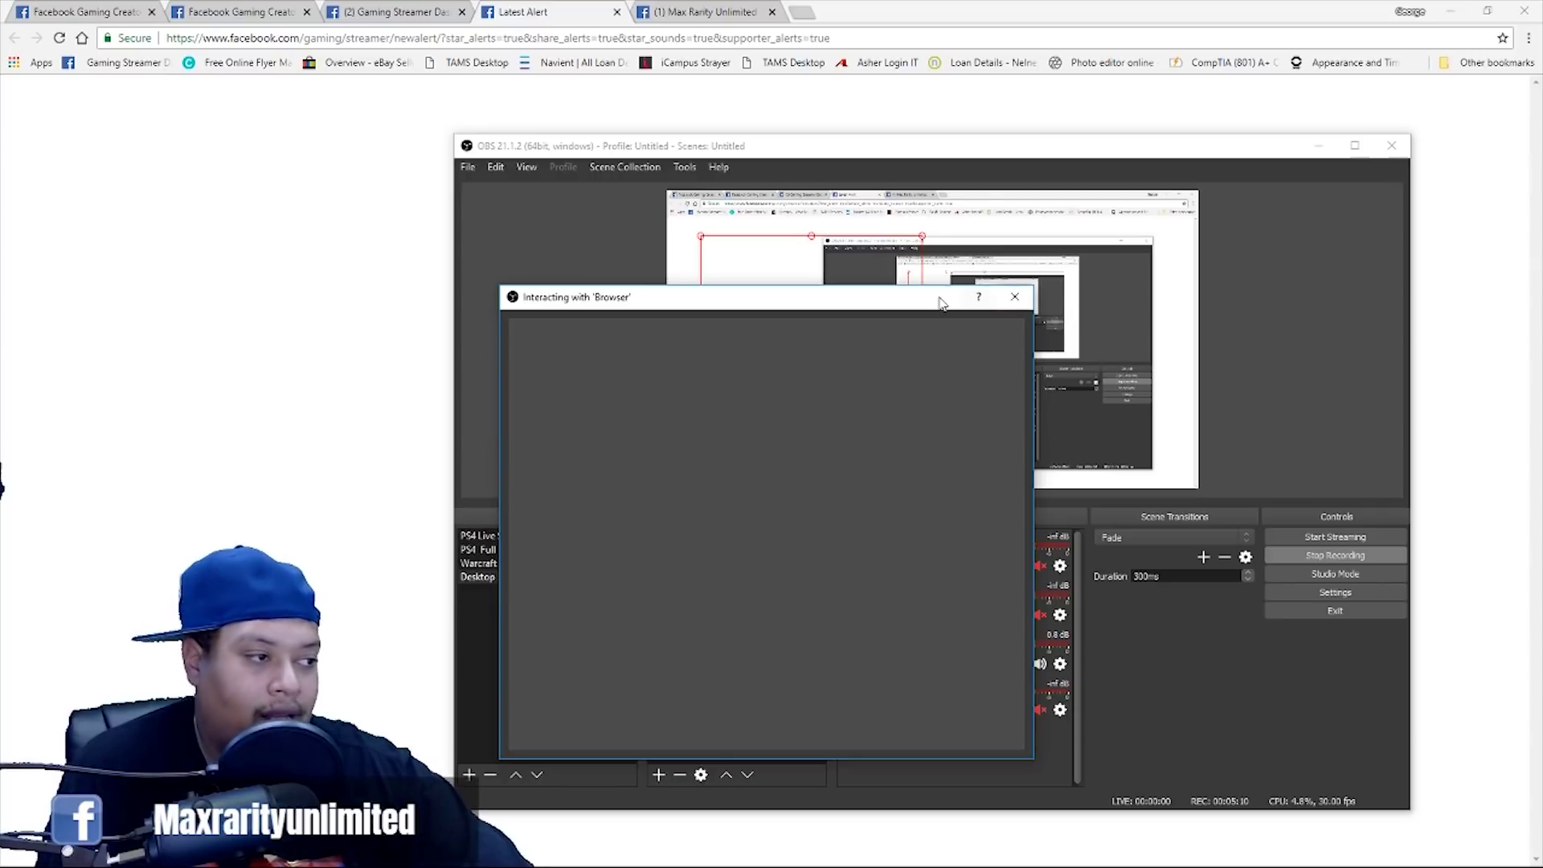
left_click_drag(940, 298, 881, 313)
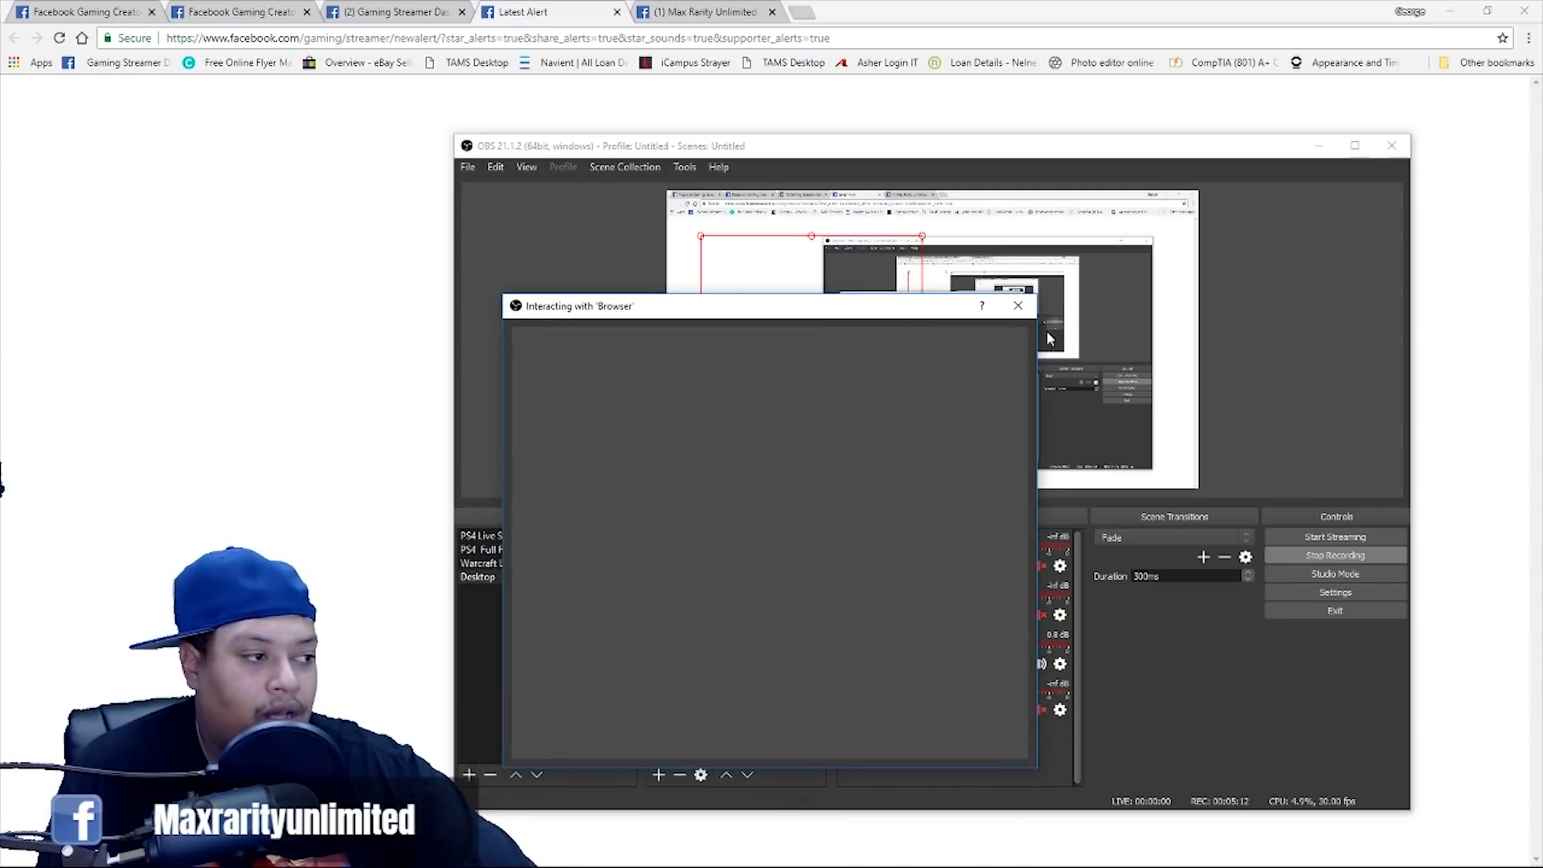
left_click(1017, 306)
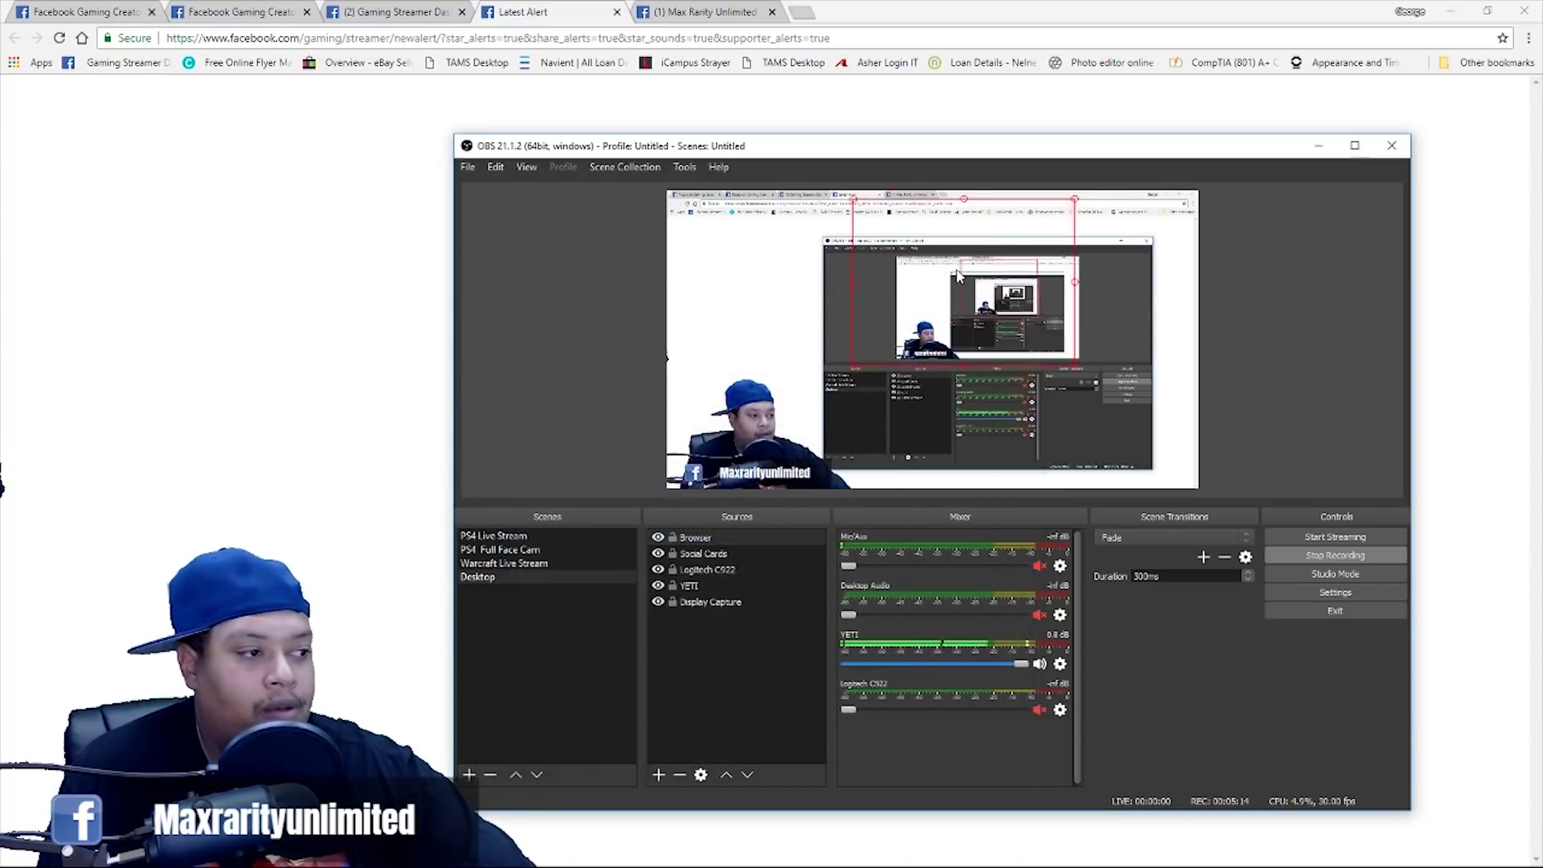
left_click_drag(836, 314, 909, 300)
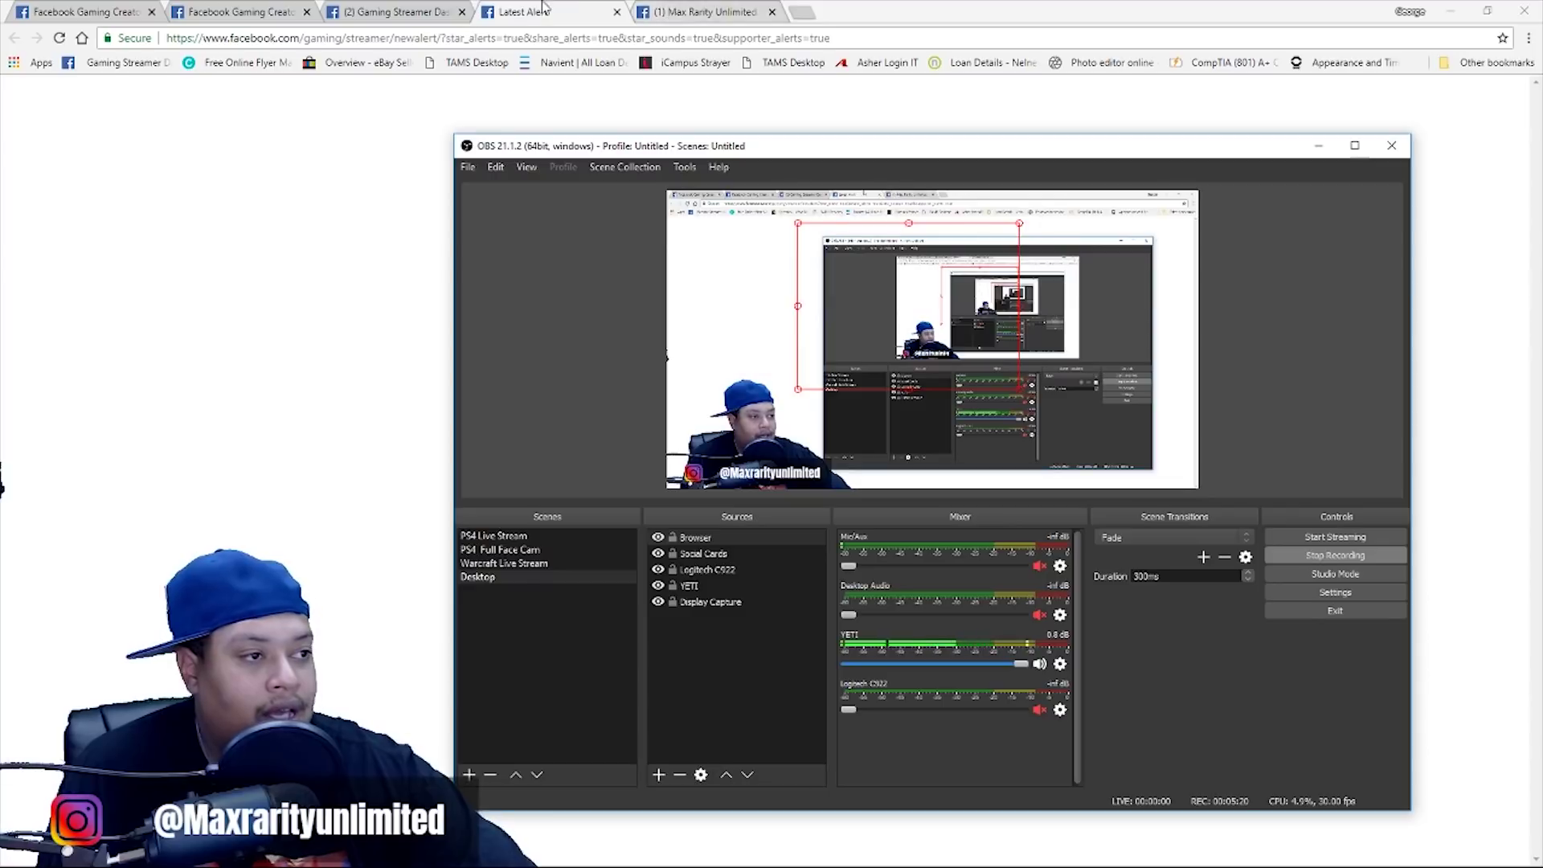
left_click(424, 7)
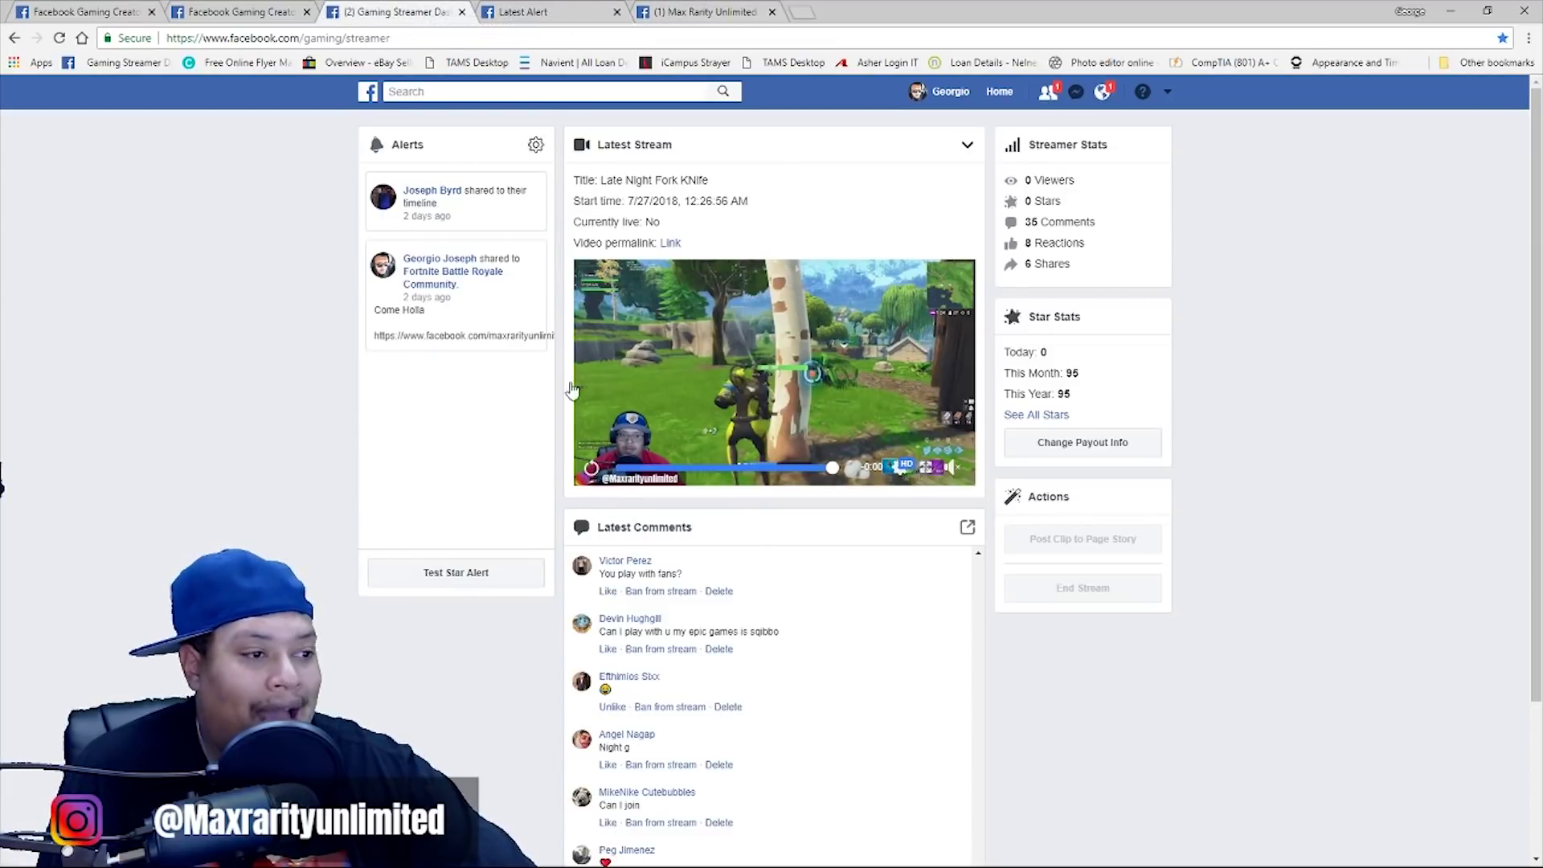
Step: Fire a test Star alert from the dashboard's Alerts panel and return to OBS
left_click(470, 574)
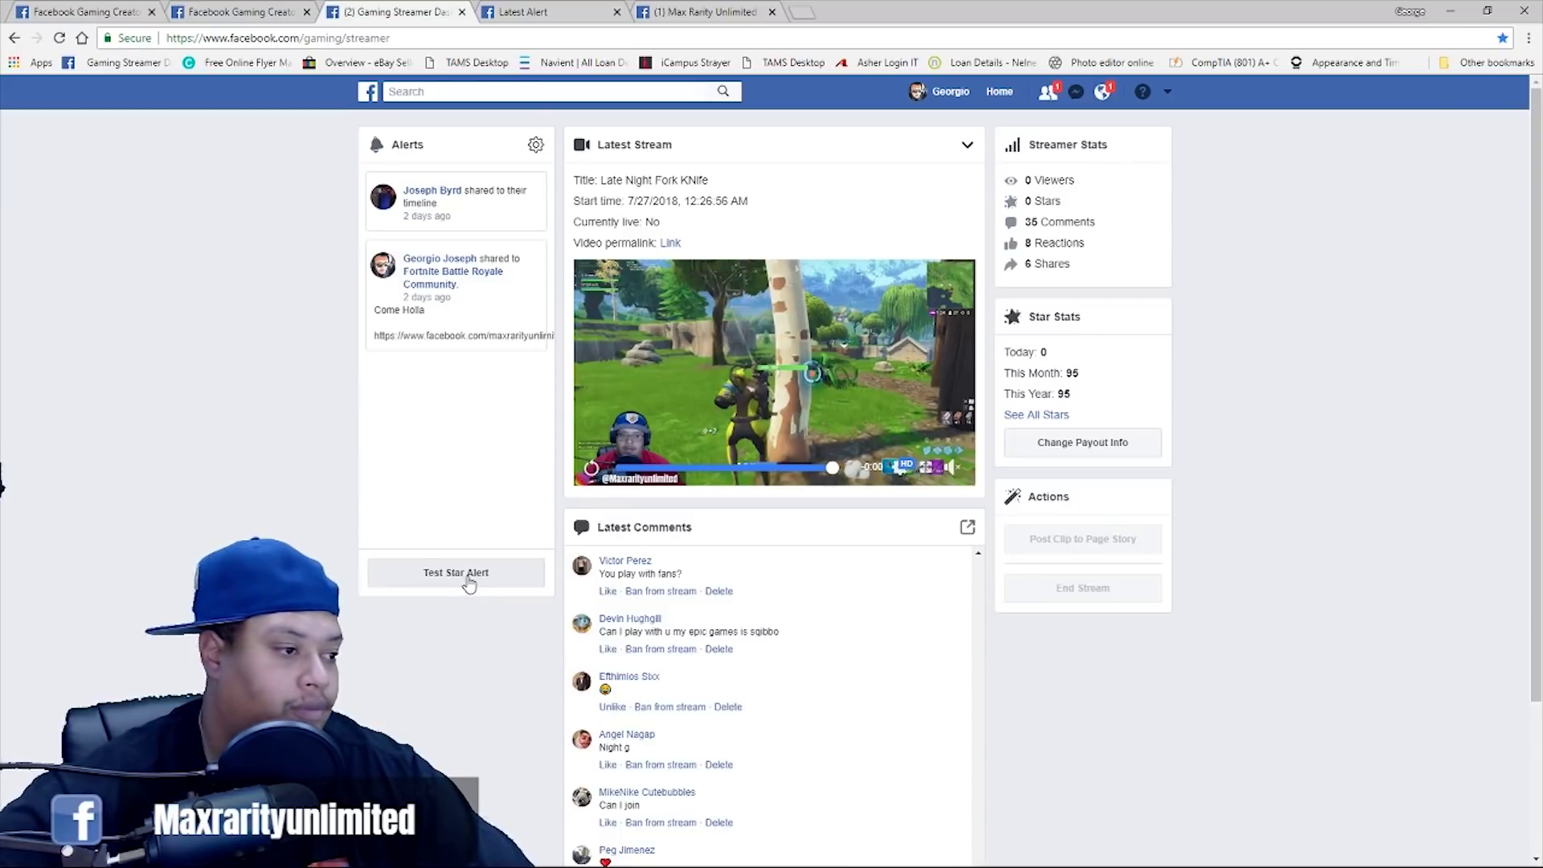
key("alt+Tab")
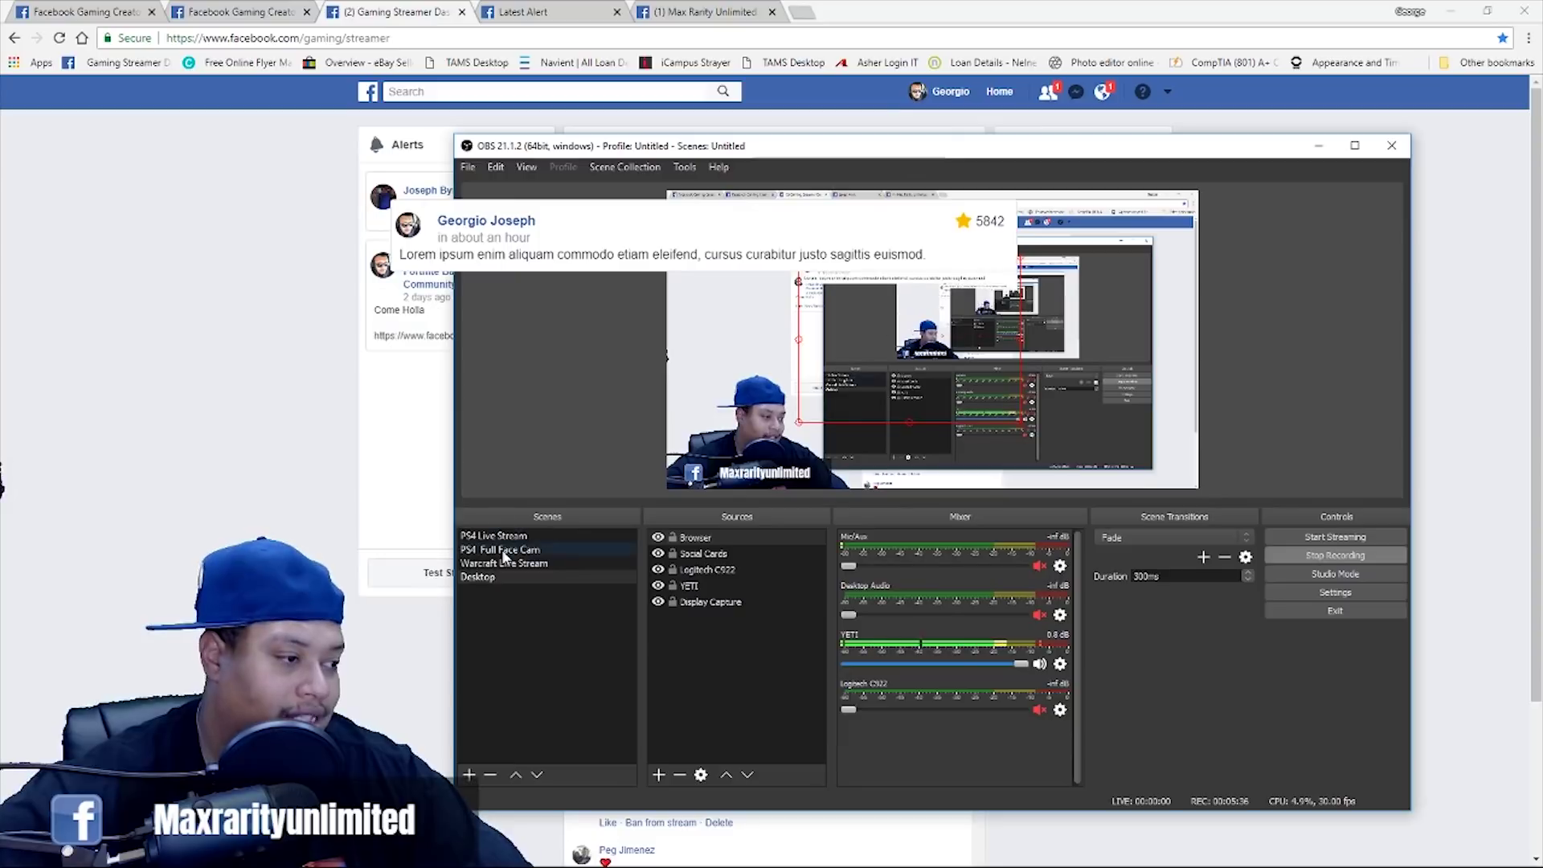
Step: Watch the test star alert in the OBS preview, then bring the Streamer Dashboard back in front
left_click(542, 536)
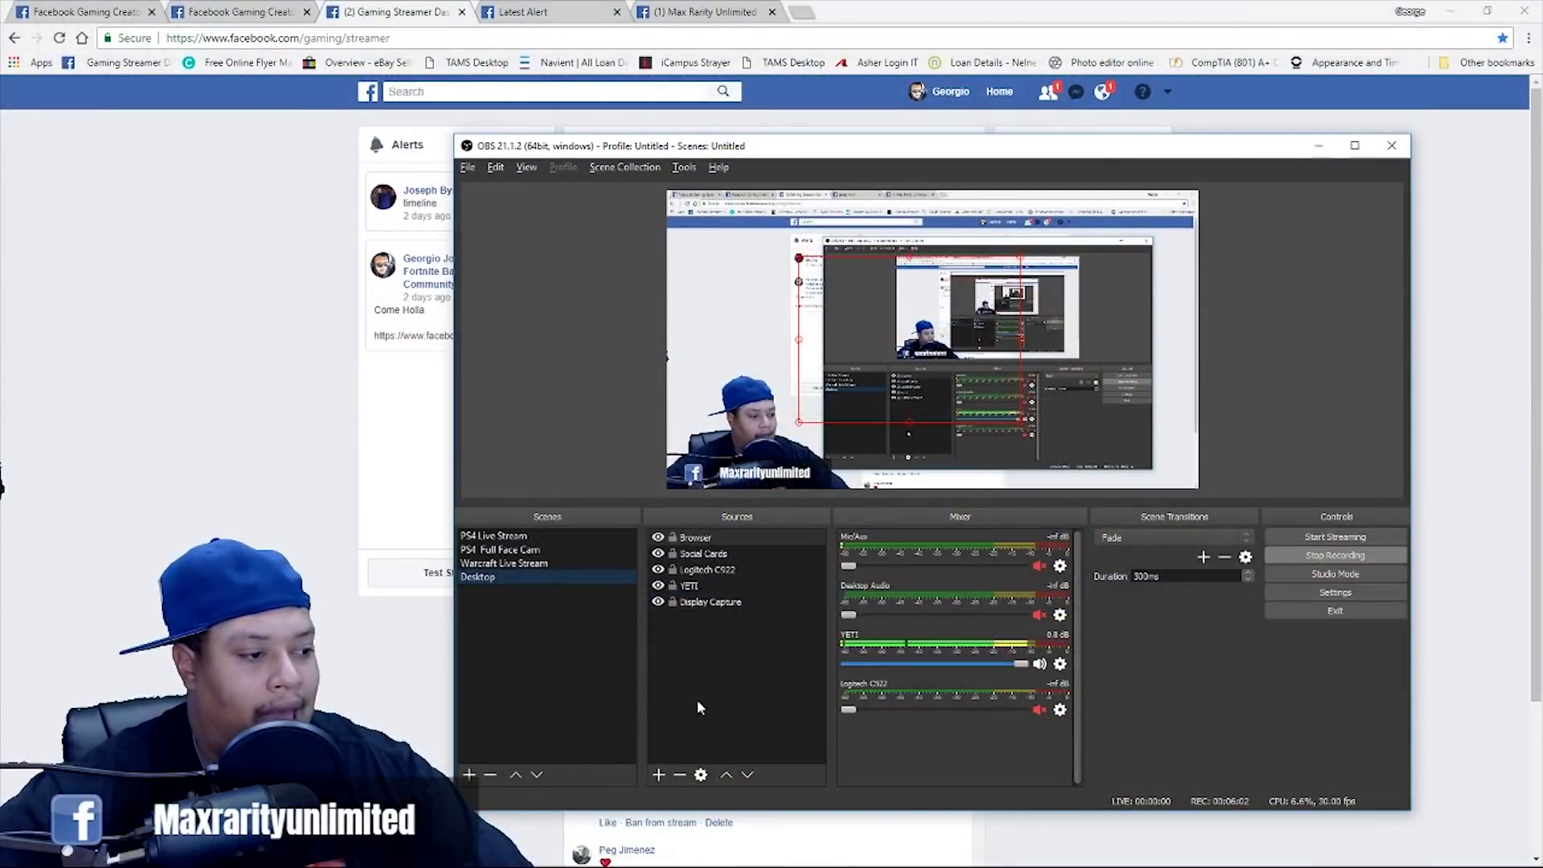
right_click(707, 537)
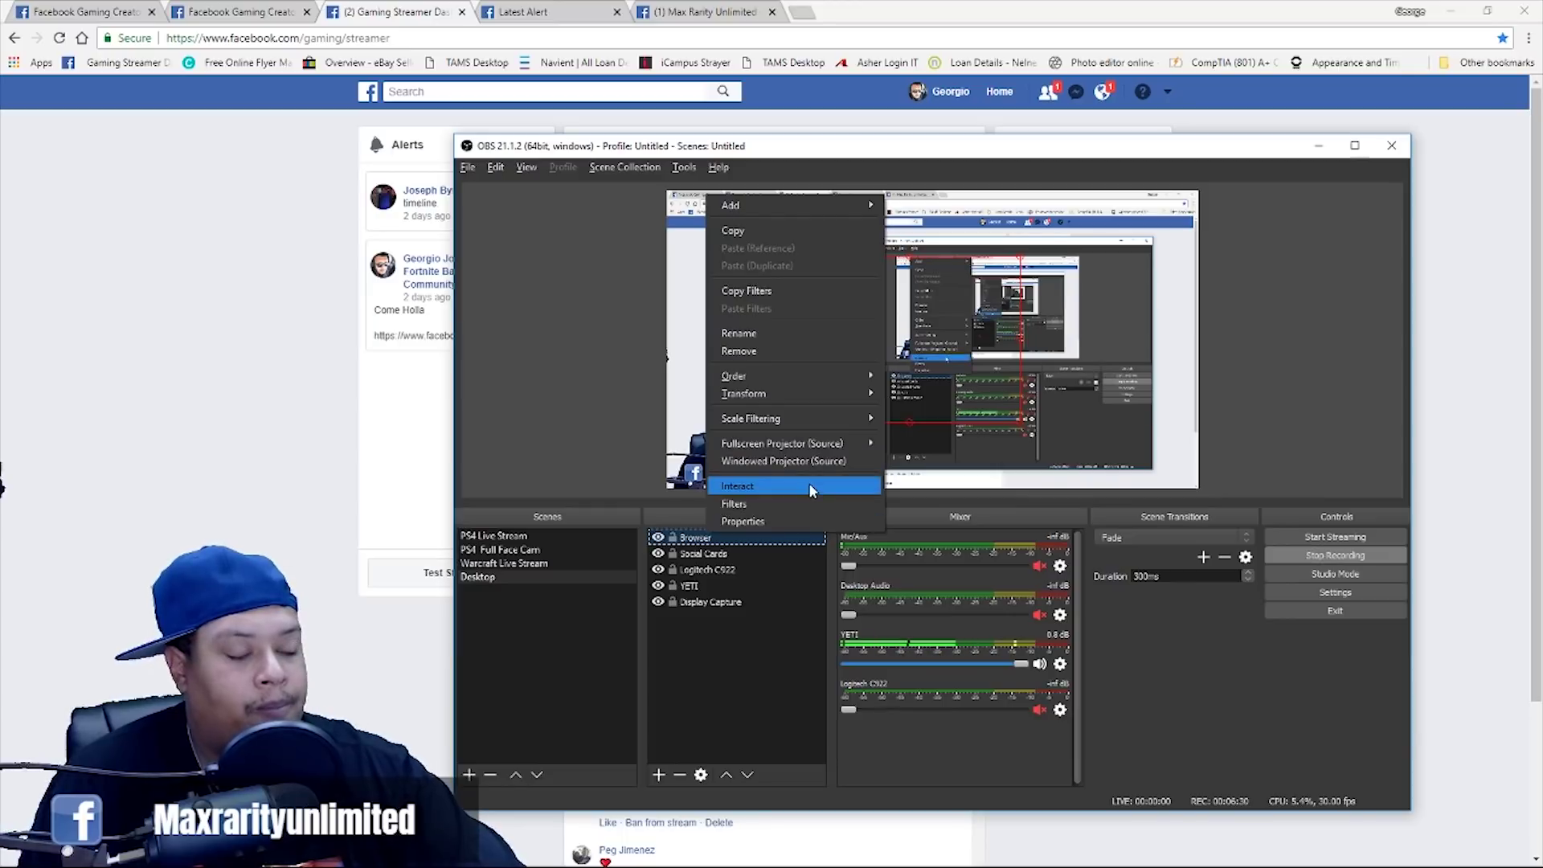
left_click(550, 671)
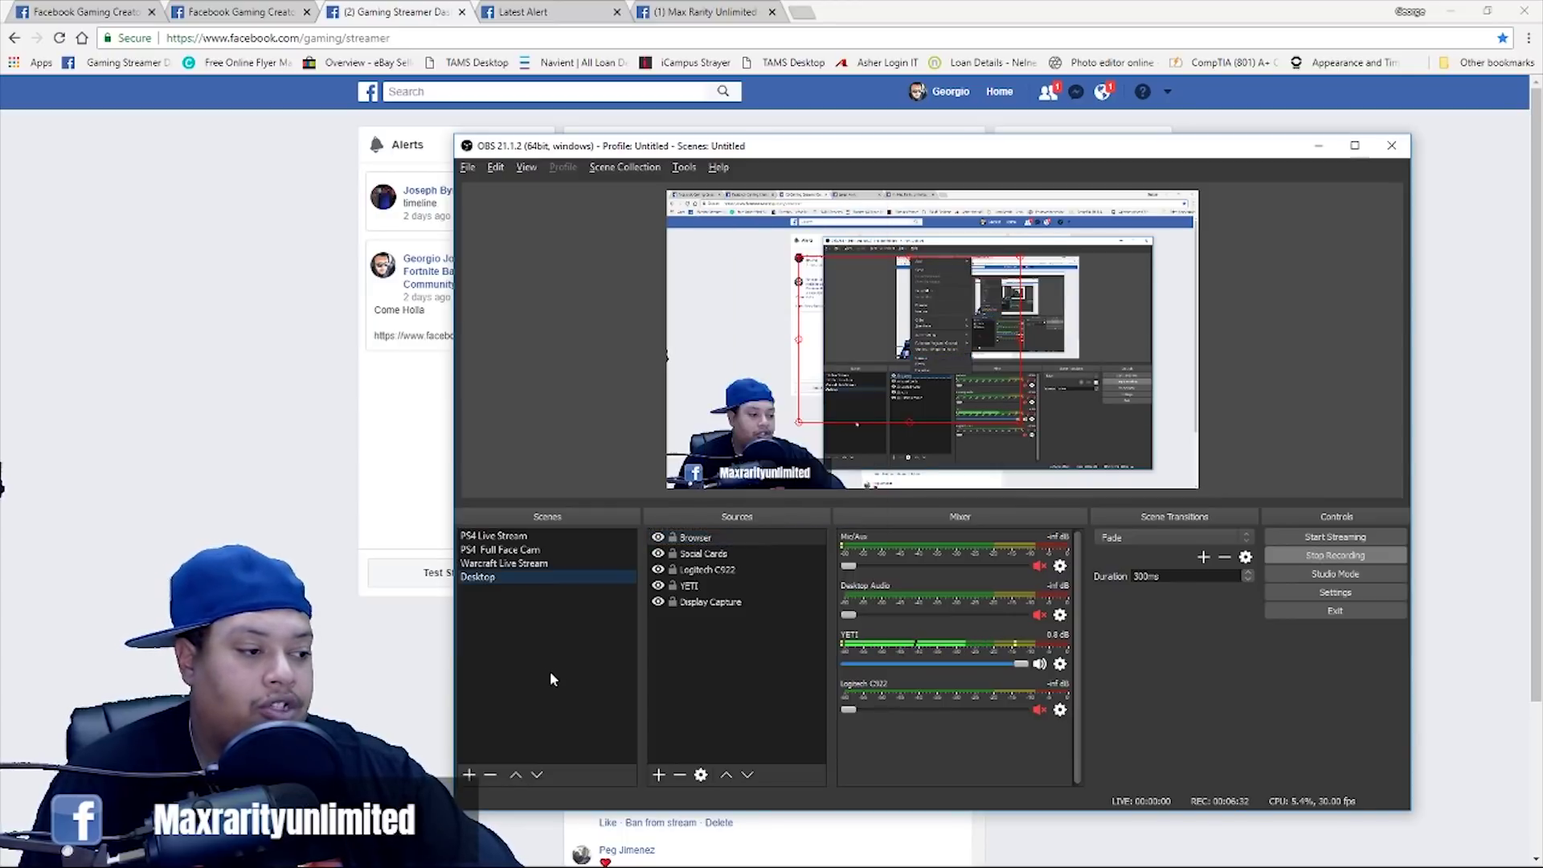
left_click(171, 450)
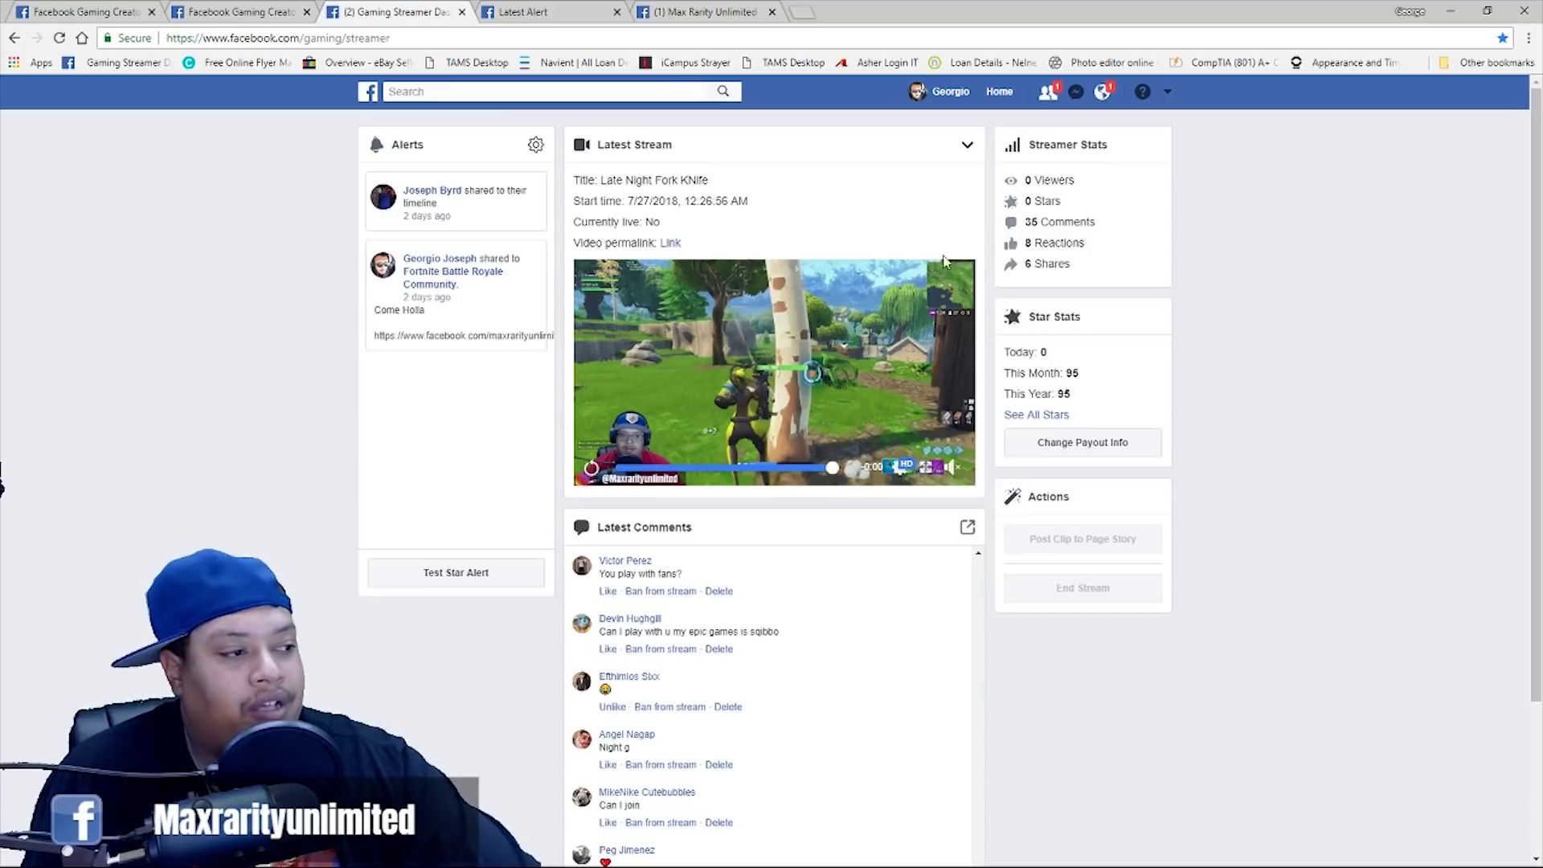
Step: Highlight the This Month star count in Star Stats and scroll through Latest Comments
scroll(1109, 343, "down", 2)
scroll(1108, 343, "up", 2)
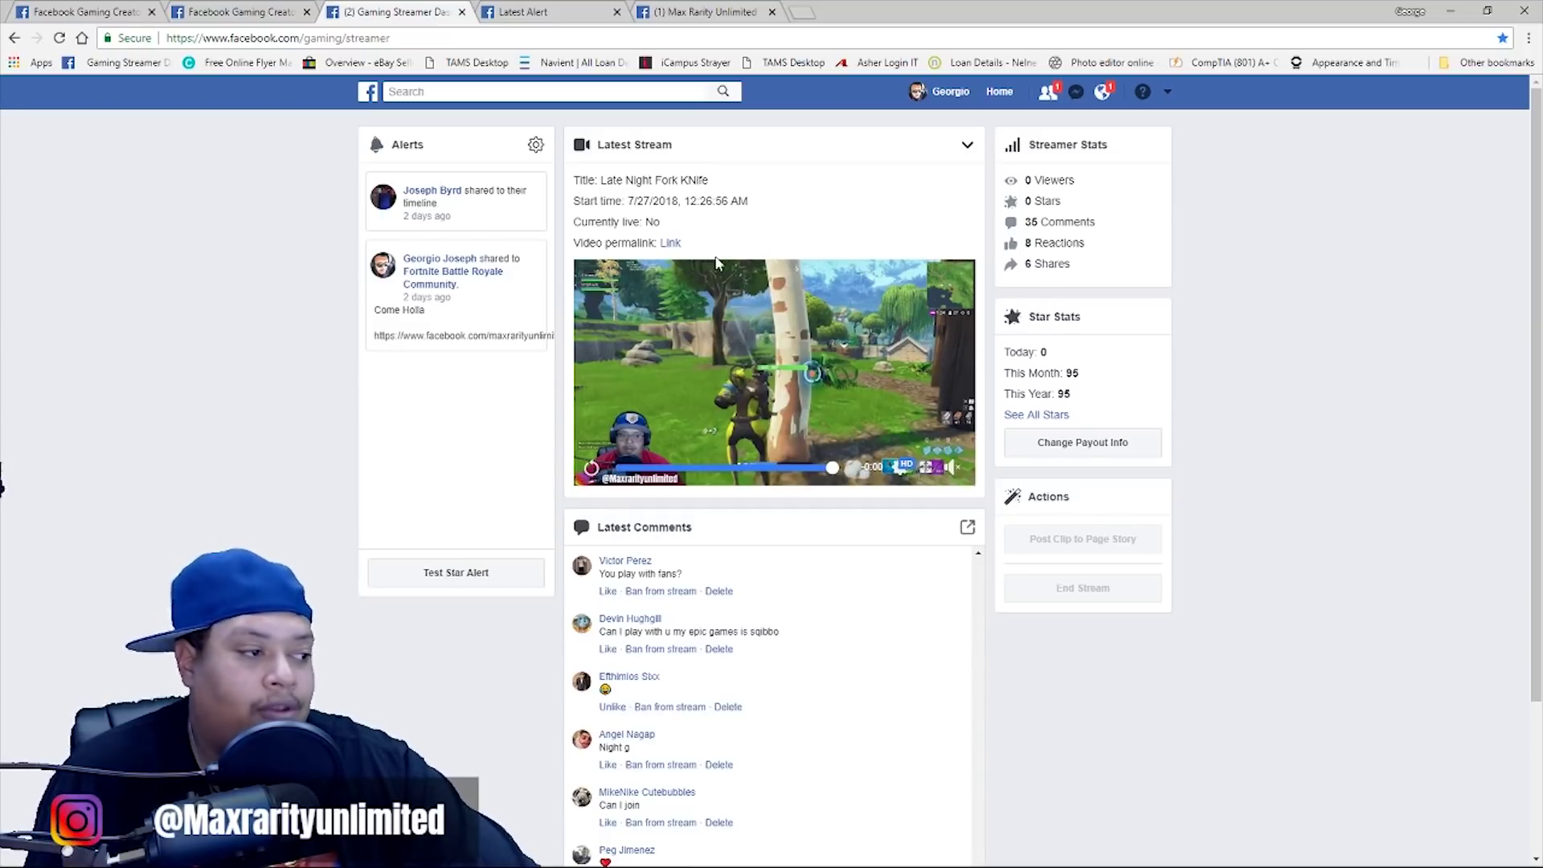
triple_click(1085, 374)
left_click(1084, 387)
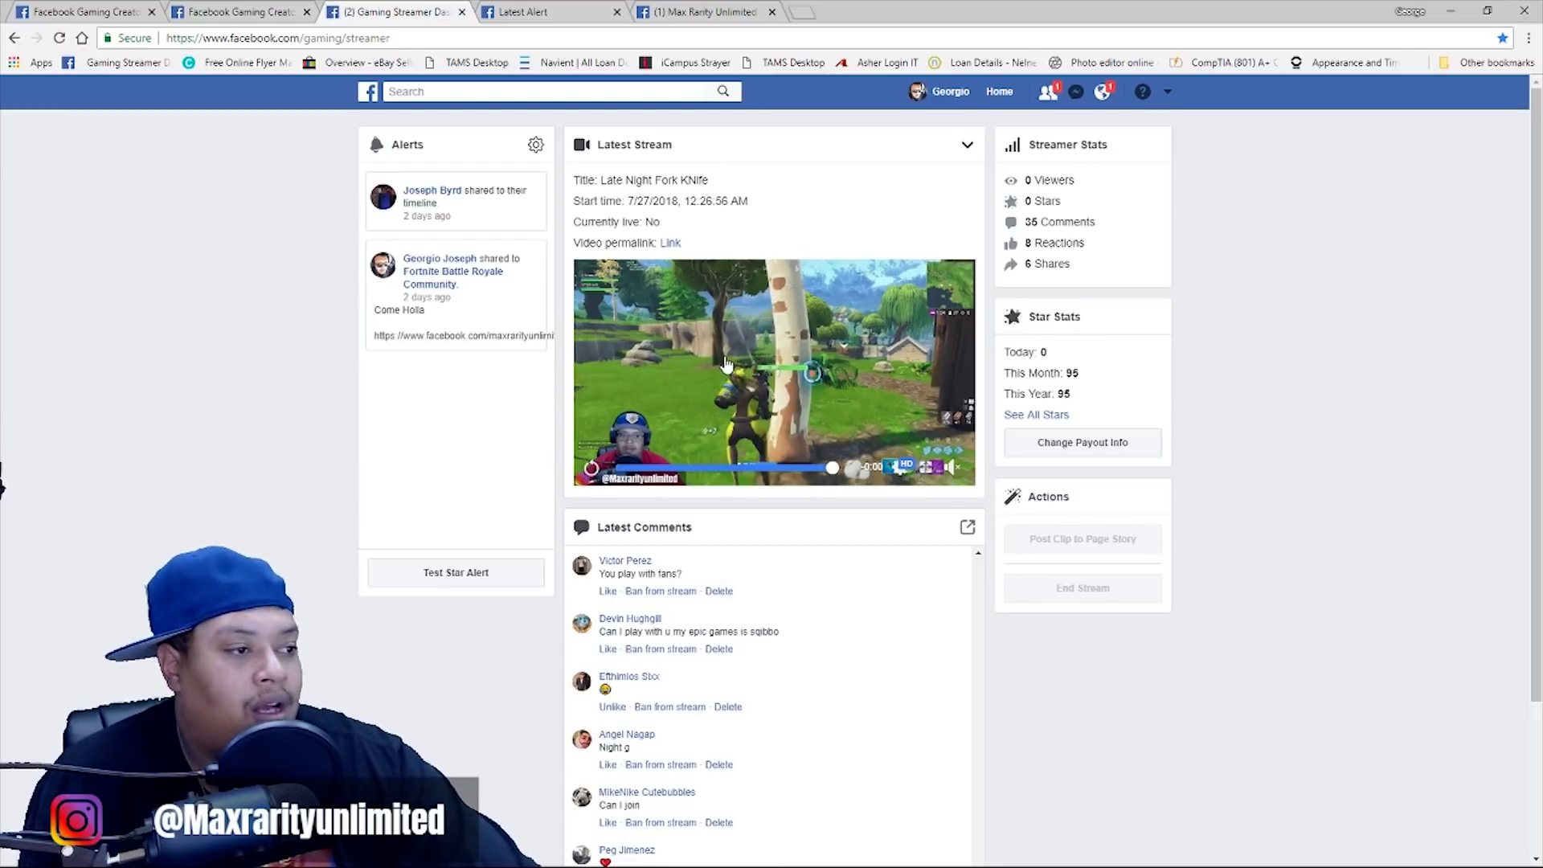
scroll(728, 361, "down", 3)
scroll(735, 378, "up", 1)
scroll(739, 390, "down", 1)
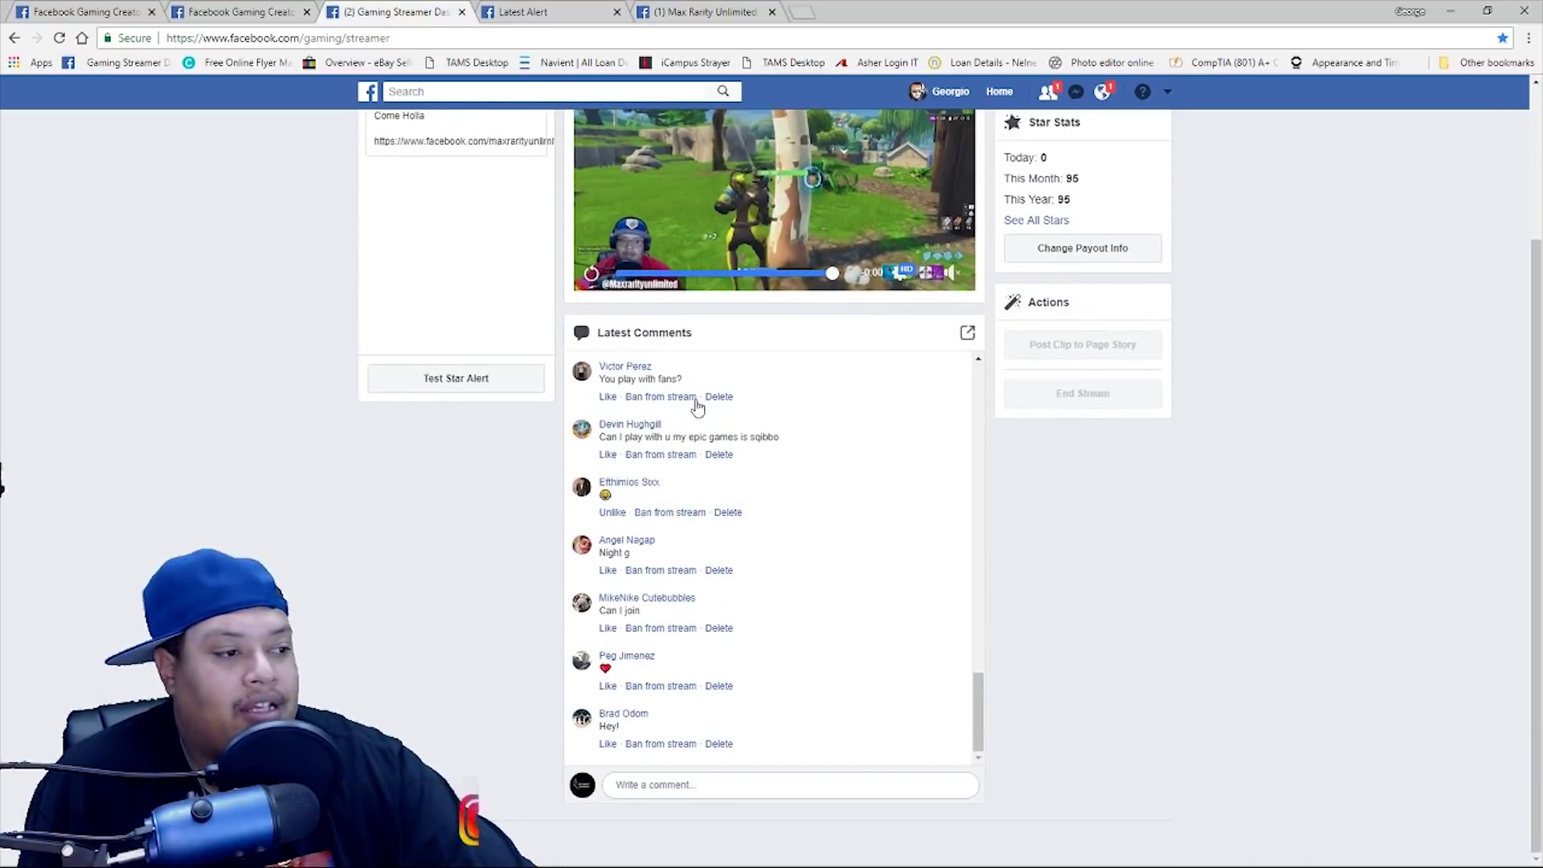
scroll(835, 454, "up", 3)
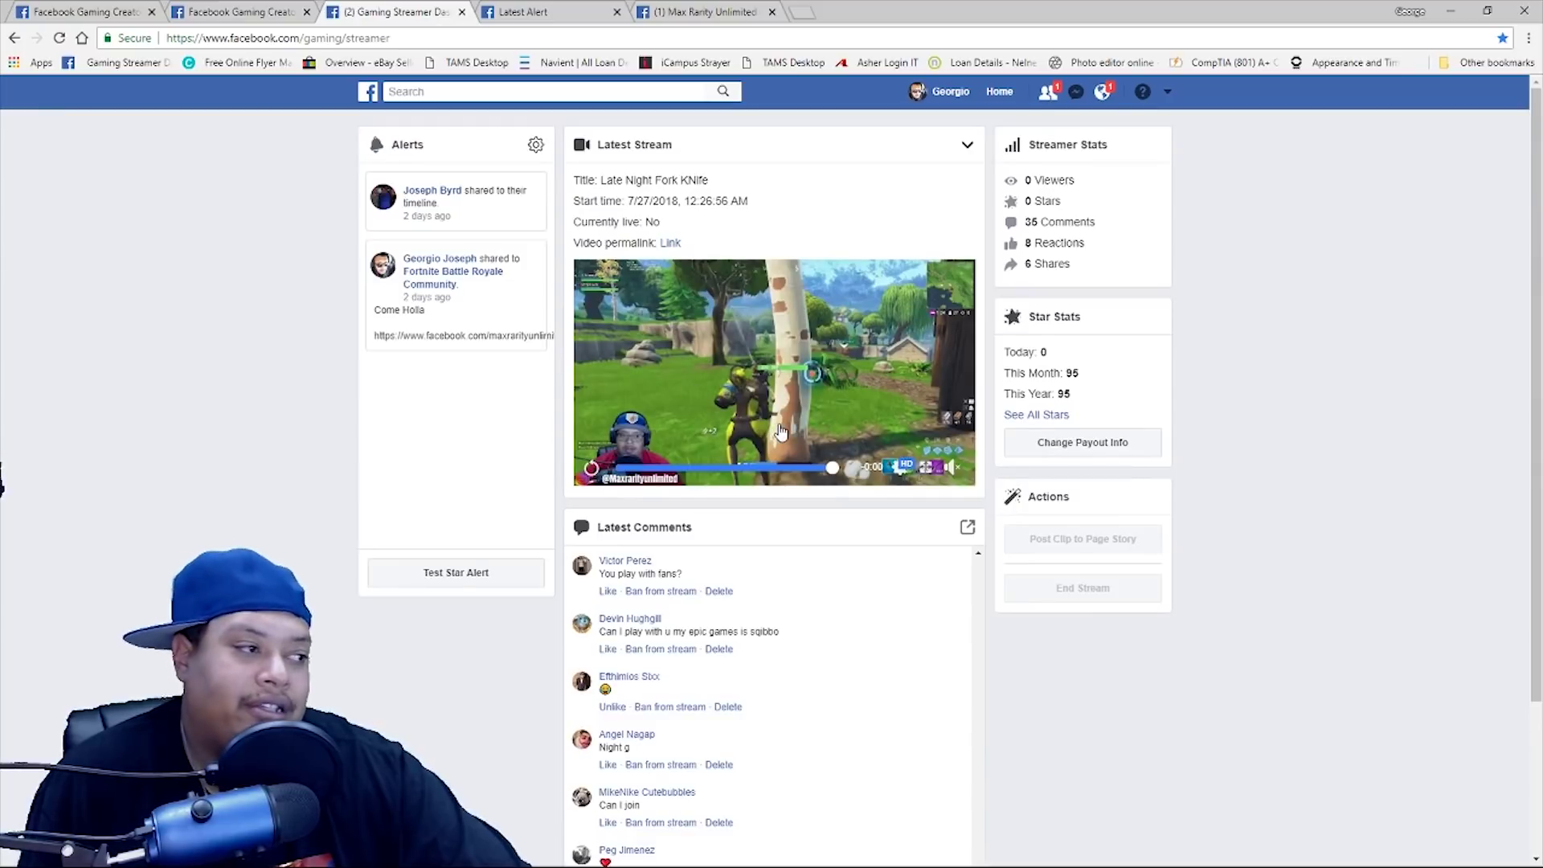
scroll(771, 418, "down", 3)
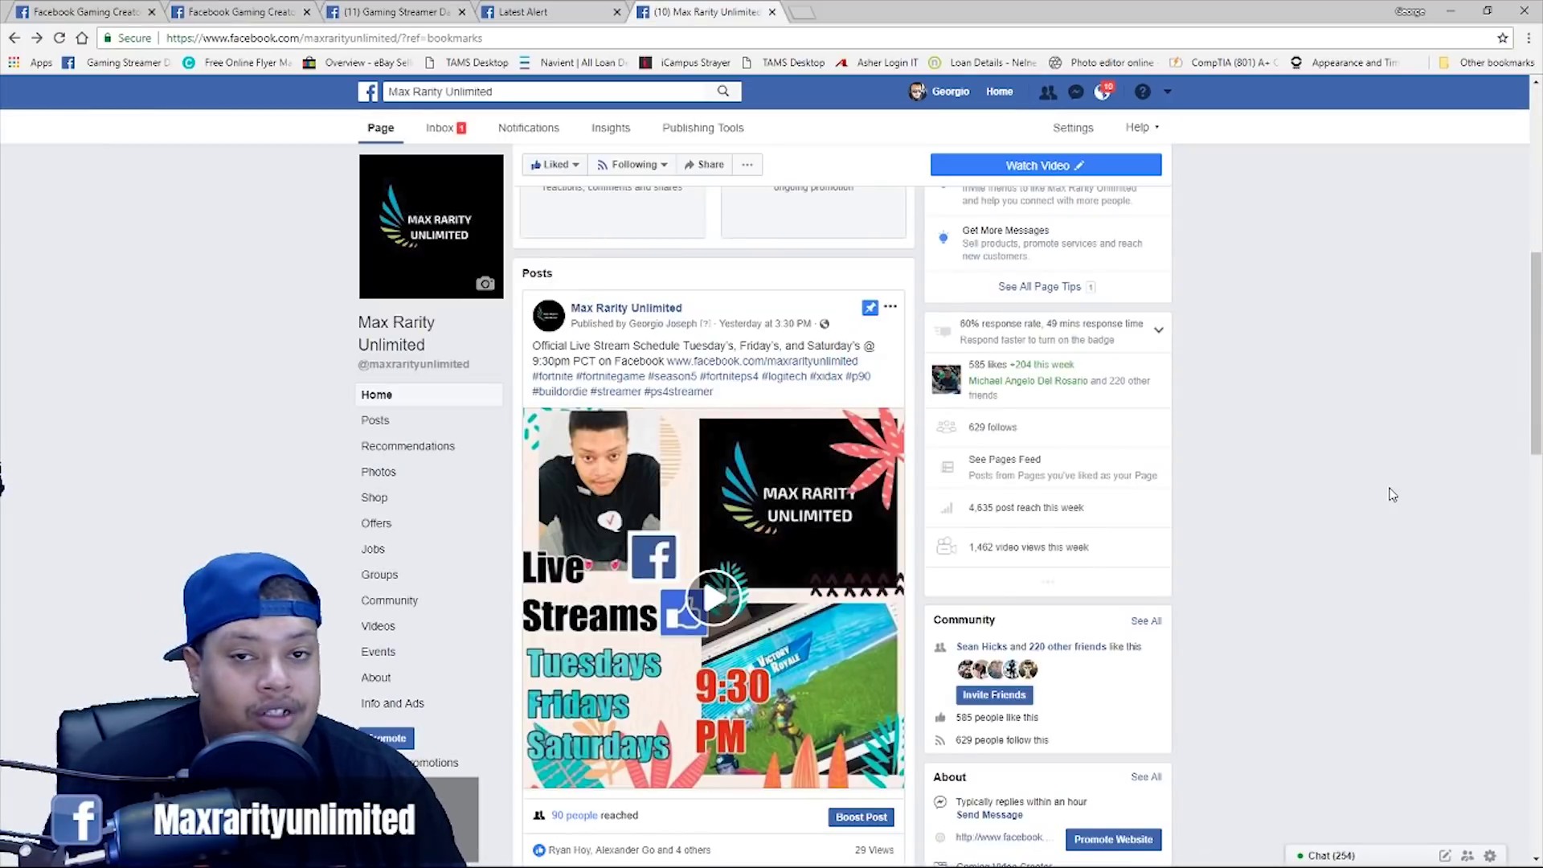